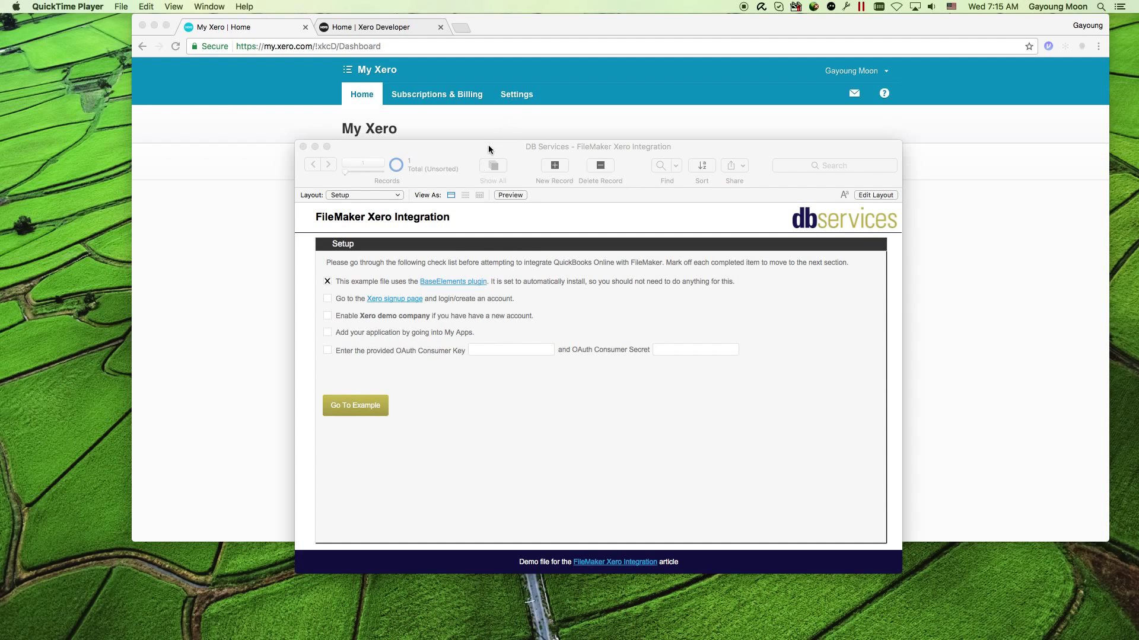
Bring the DB Services FileMaker Xero Integration window to the front over the My Xero dashboard.
left_click(509, 156)
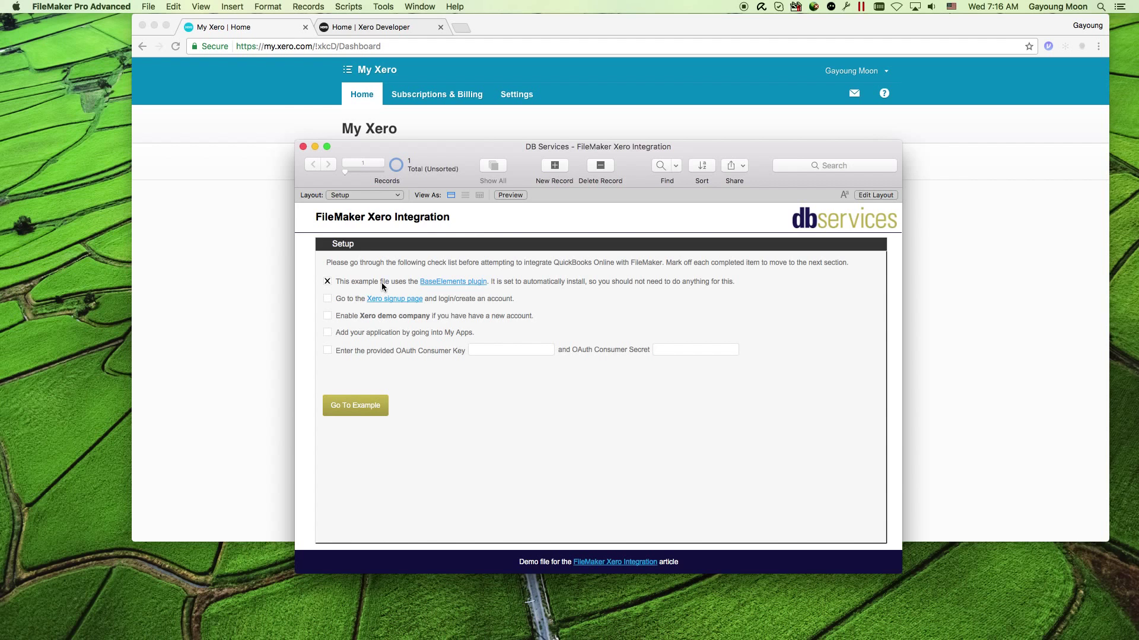
Tick the Xero signup and demo company items on the setup checklist.
left_click(328, 300)
left_click(278, 300)
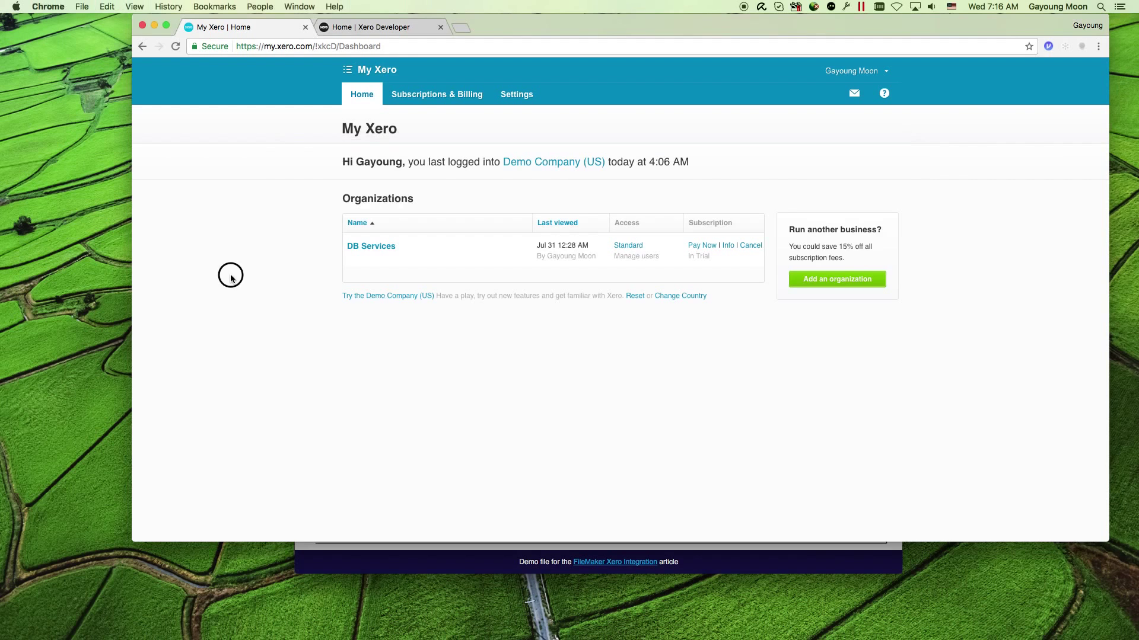
left_click(423, 557)
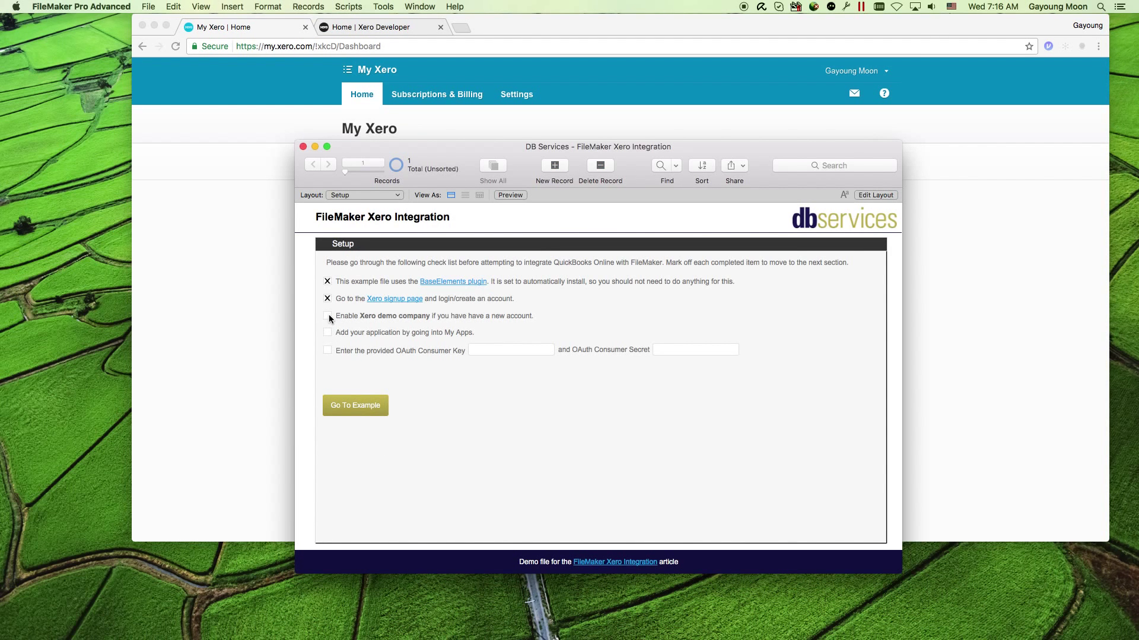
left_click(326, 316)
Confirm DB Services and Demo Company (US) appear in the My Xero organisations list.
left_click(221, 252)
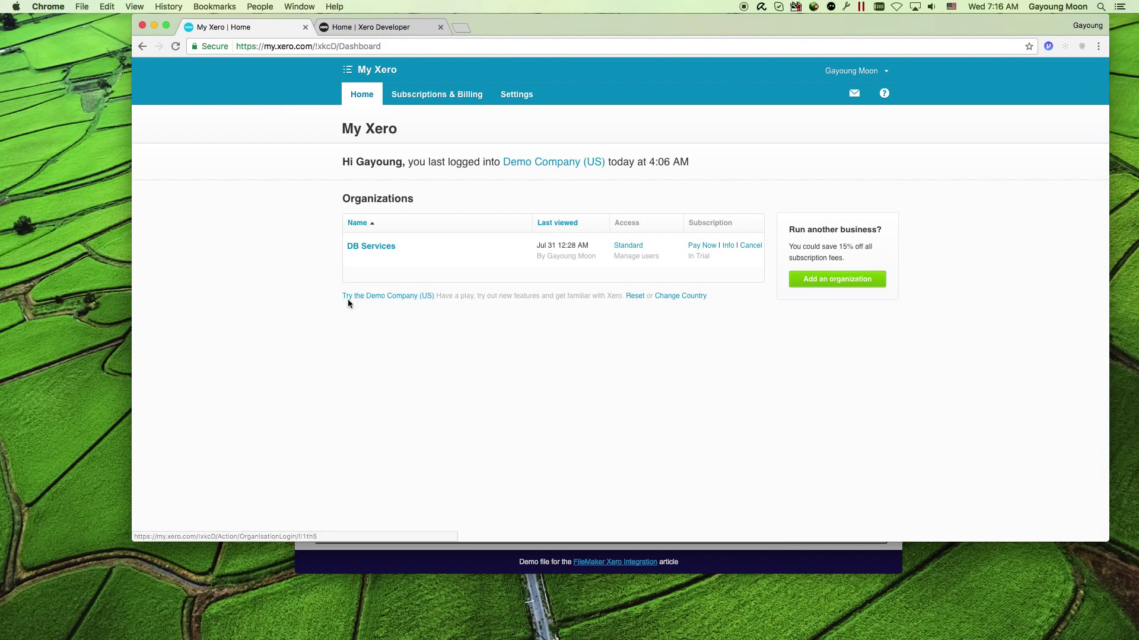
left_click(374, 70)
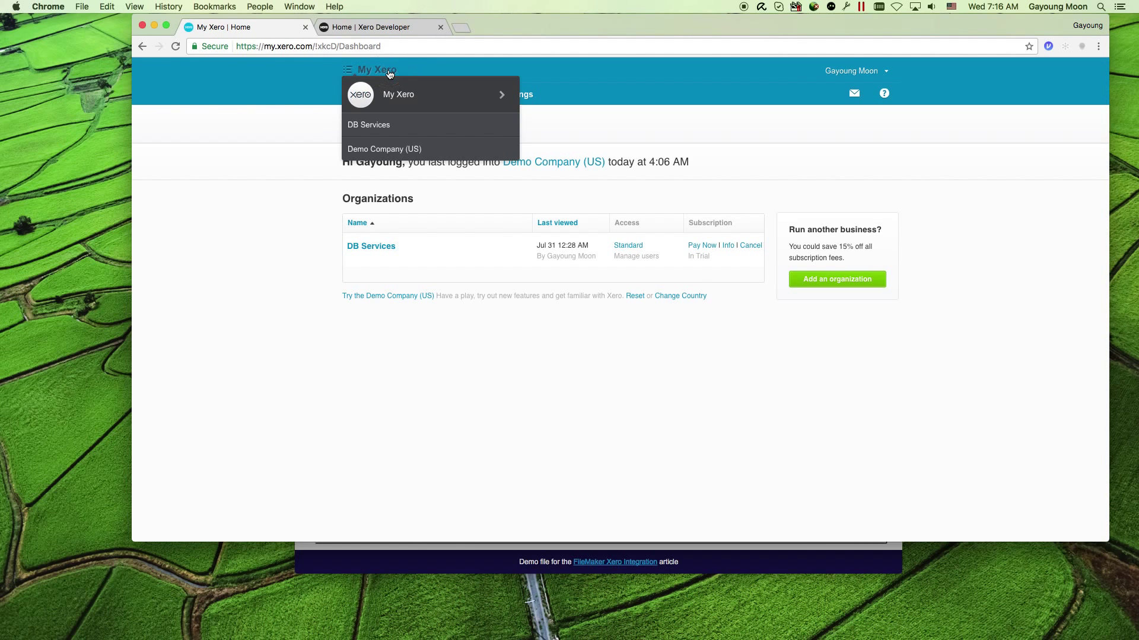
left_click(372, 321)
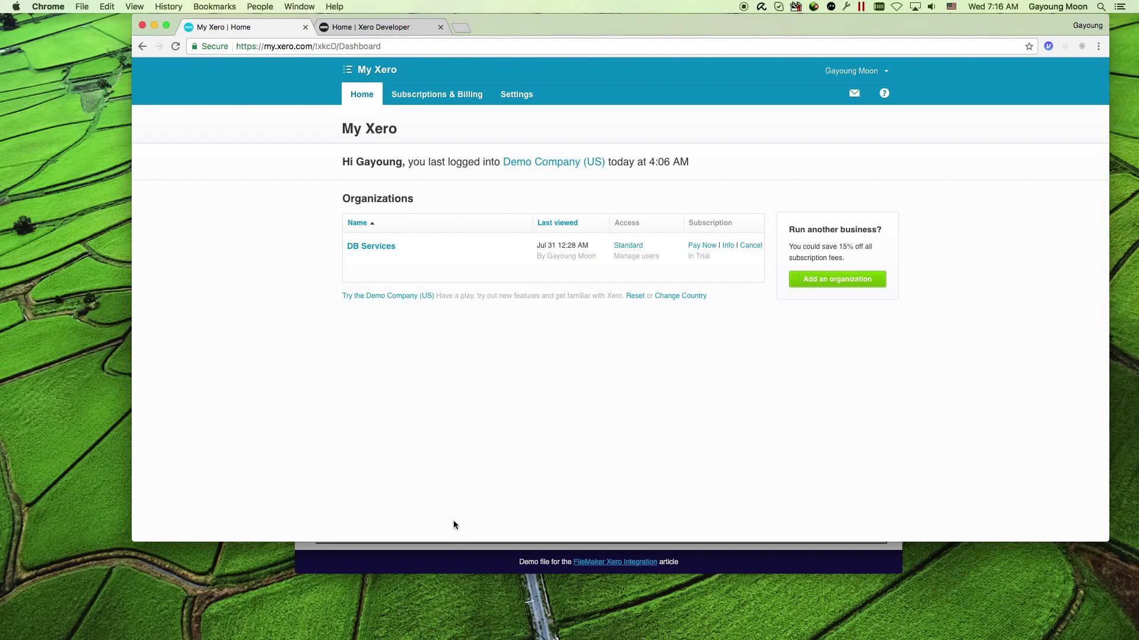
left_click(461, 550)
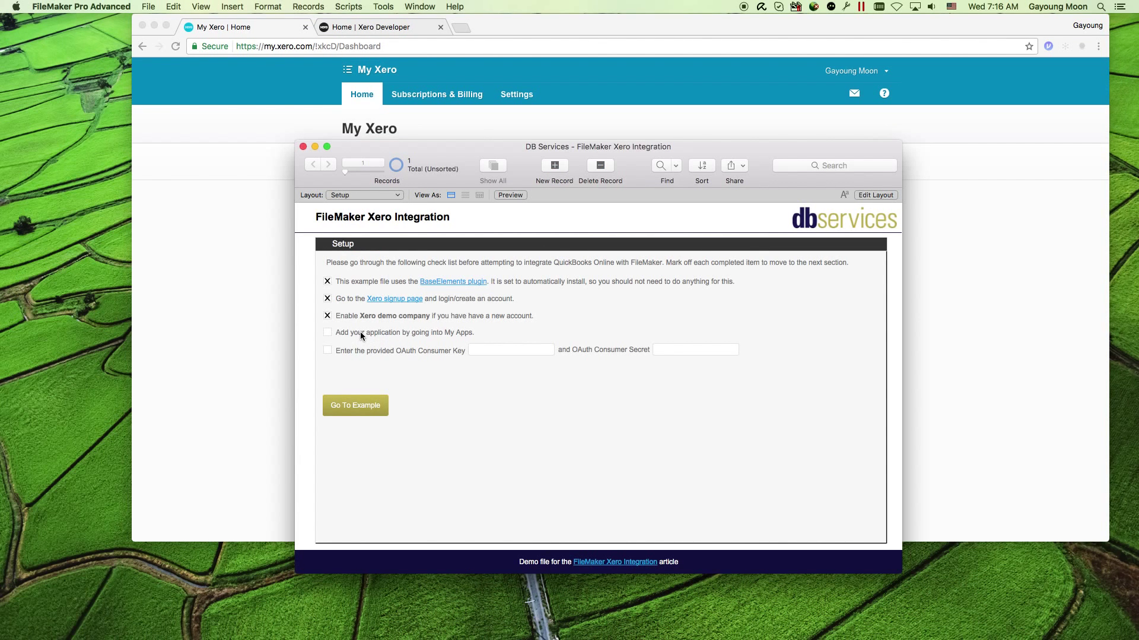
Open the DB Services application from My Apps on the Xero Developer site.
left_click(253, 428)
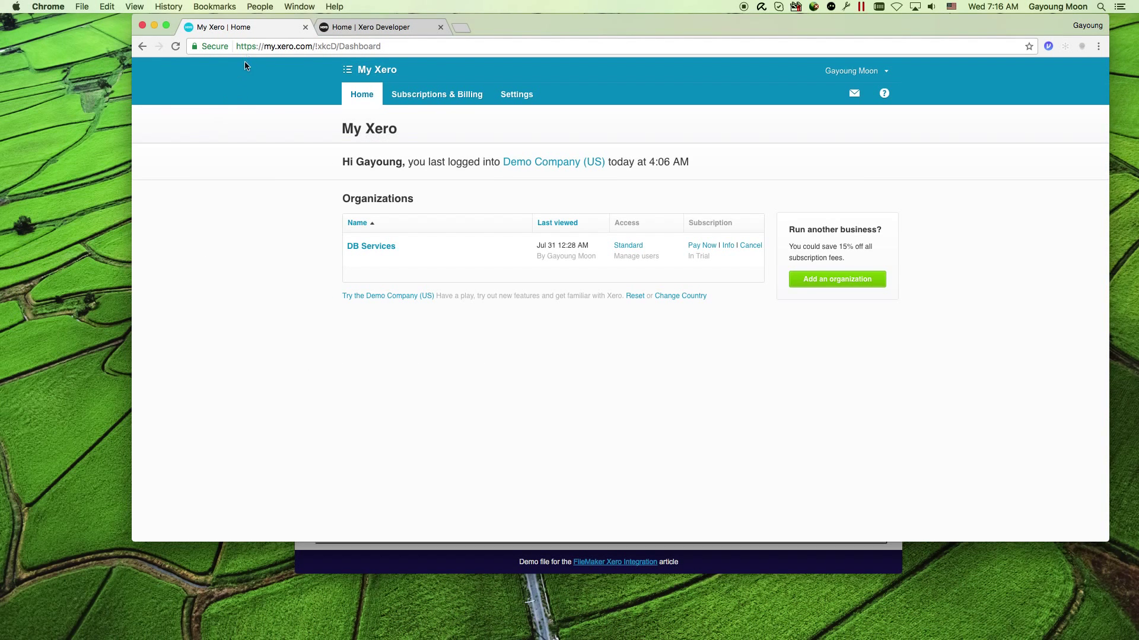
left_click(347, 30)
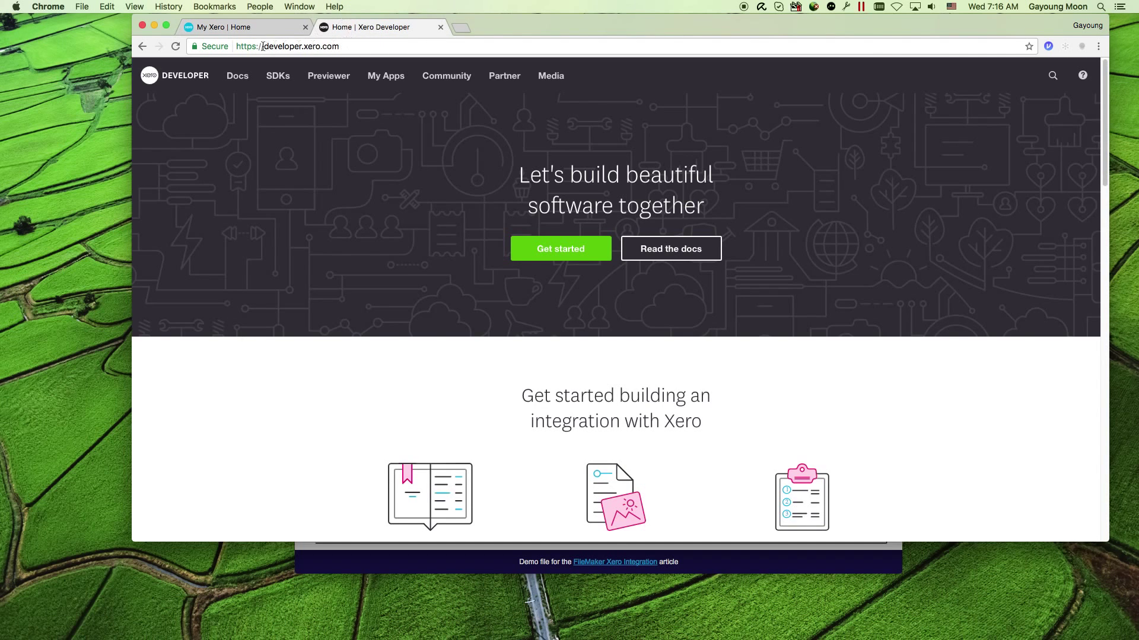
left_click(386, 75)
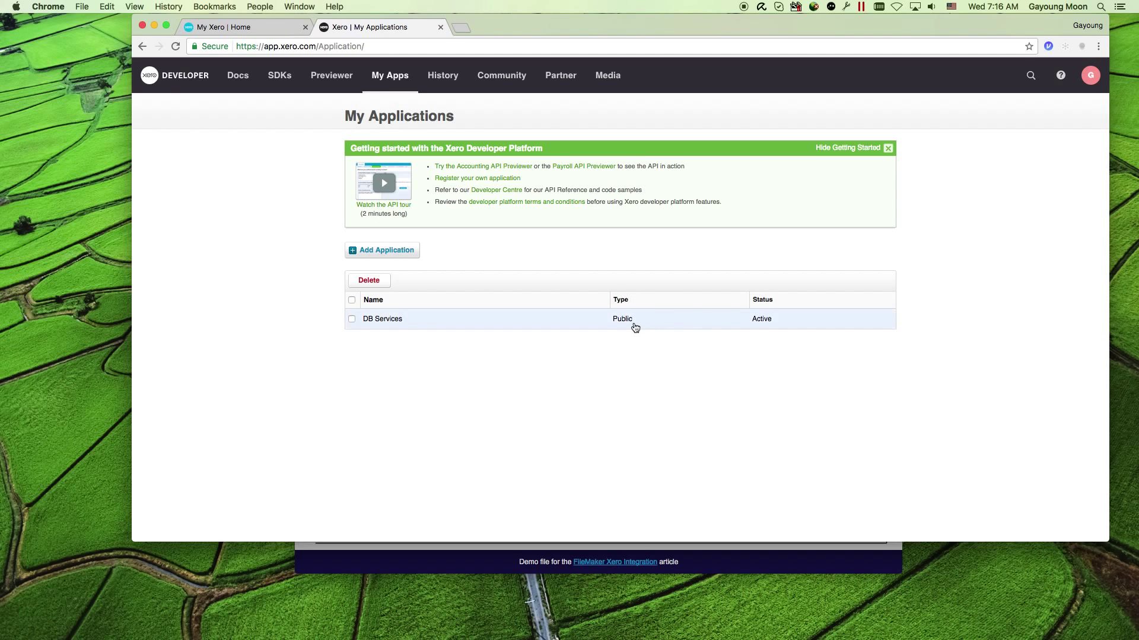
left_click(383, 319)
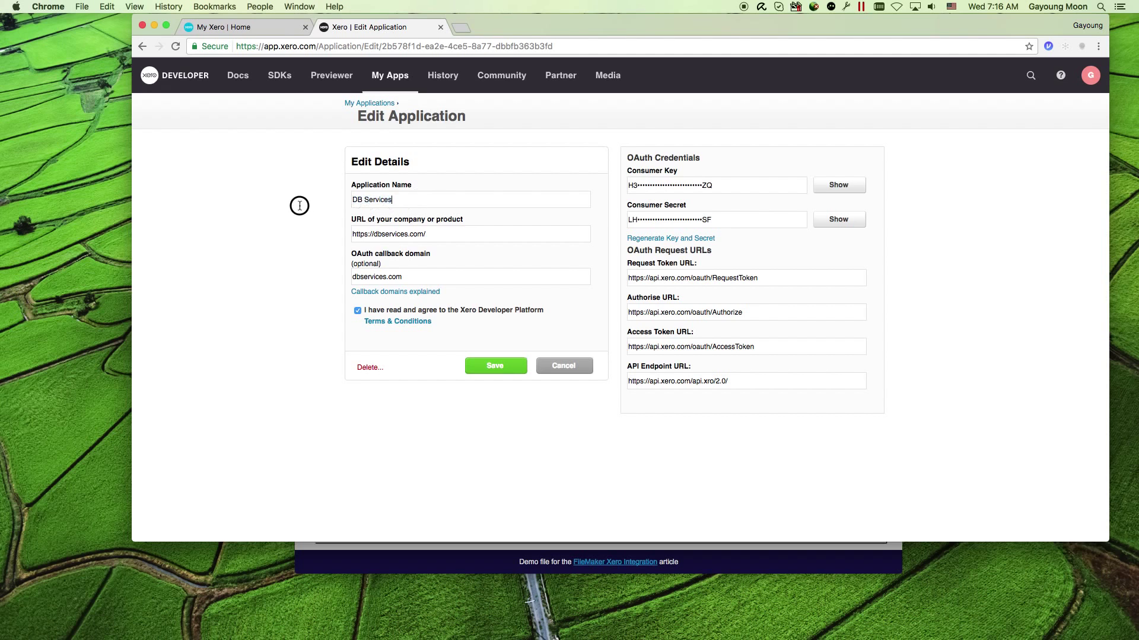
Review the application's company URL and dbservices.com callback domain.
left_click(359, 235)
left_click(436, 236)
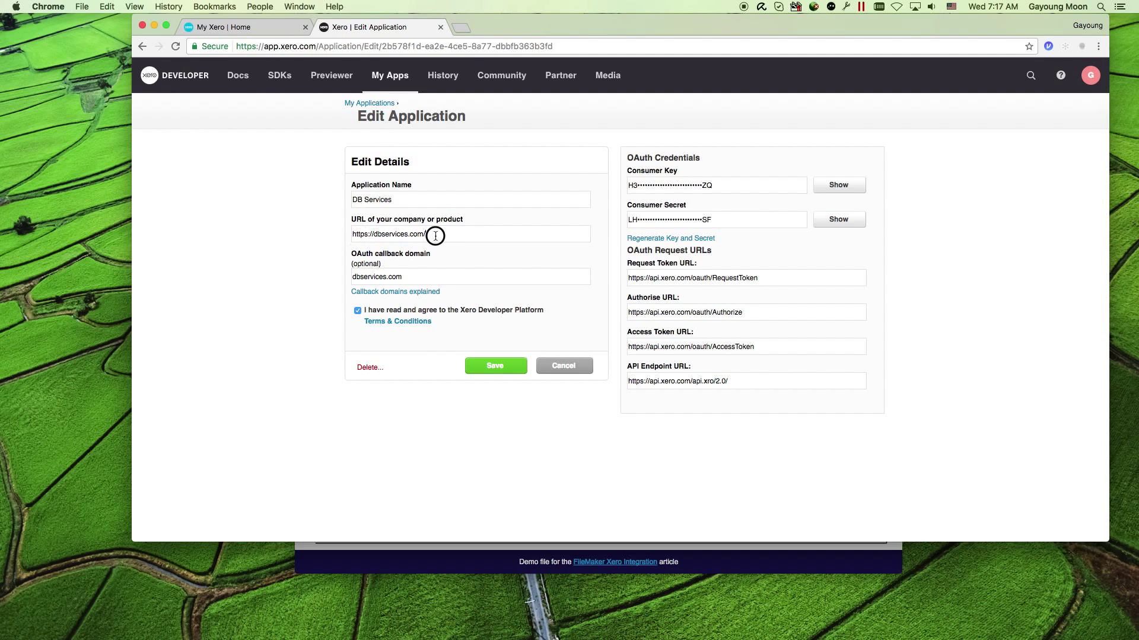
double_click(352, 277)
left_click(291, 312)
Reveal the credentials and carry the consumer key into FileMaker's OAuth Consumer Key field.
left_click(838, 185)
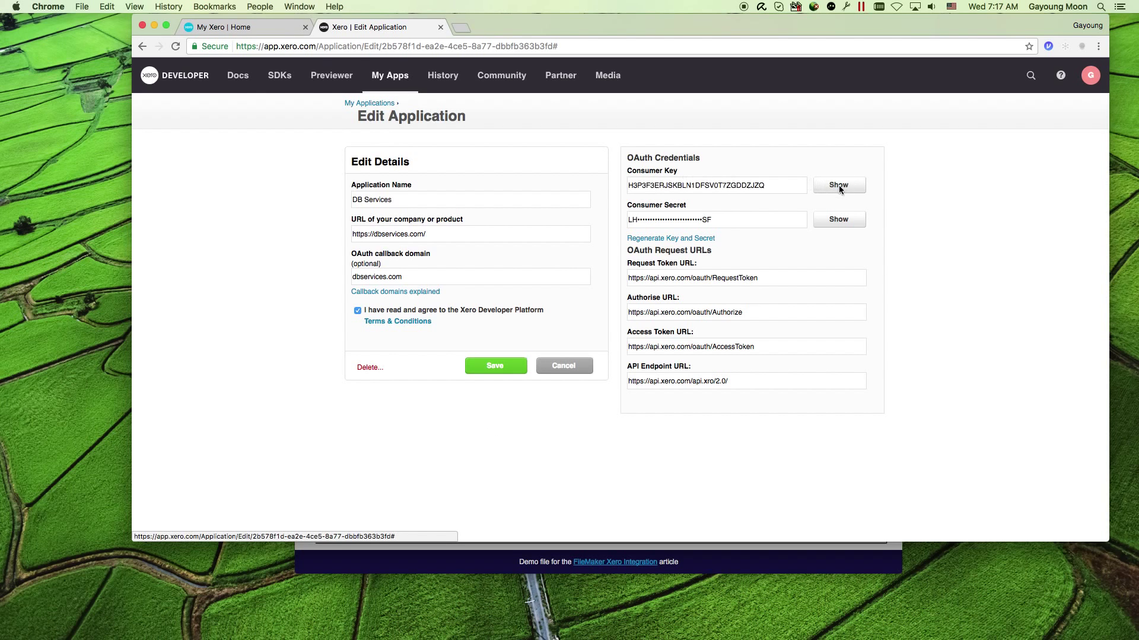
left_click(838, 220)
left_click_drag(765, 185, 627, 185)
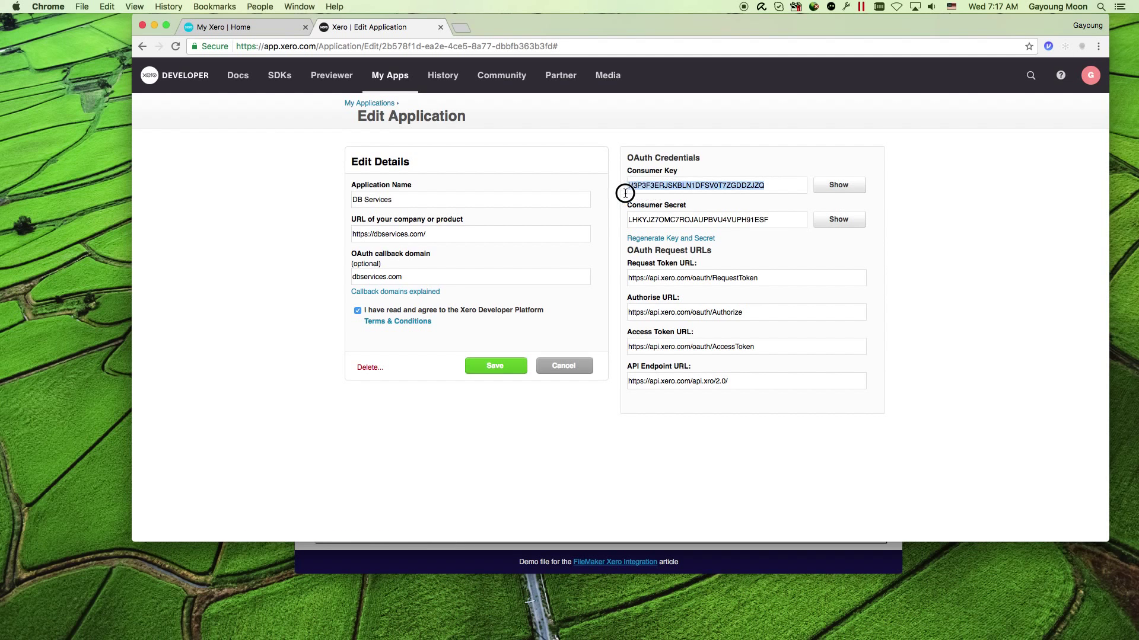
key("super+c")
left_click(441, 562)
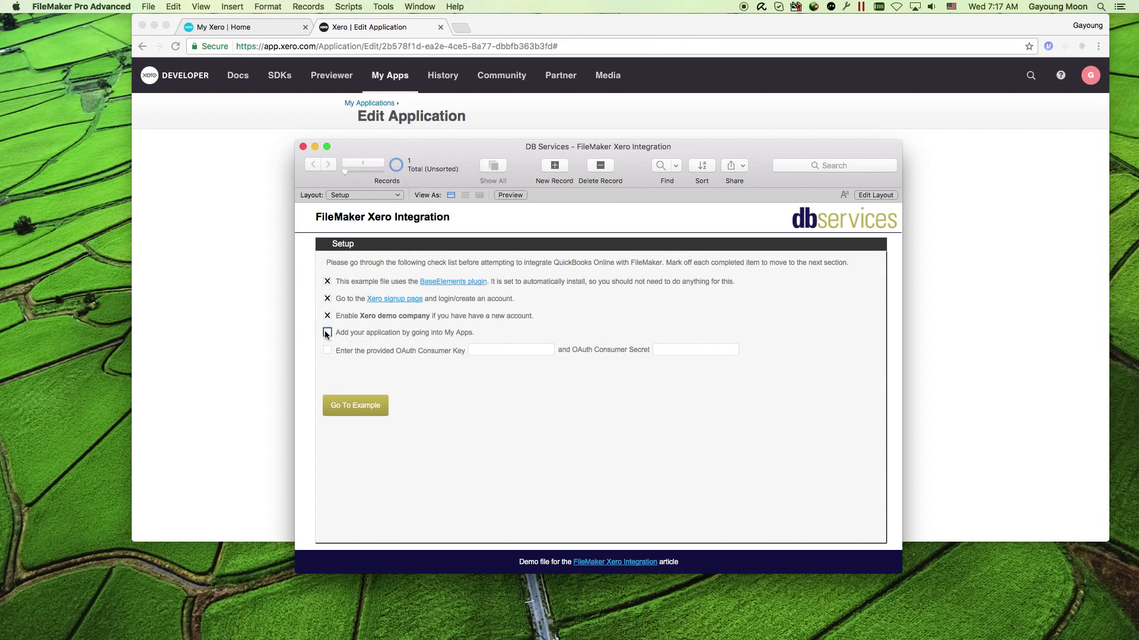
left_click(505, 349)
key("super+v")
Carry the consumer secret into FileMaker's OAuth Consumer Secret field and continue to the OAuth page.
left_click(965, 346)
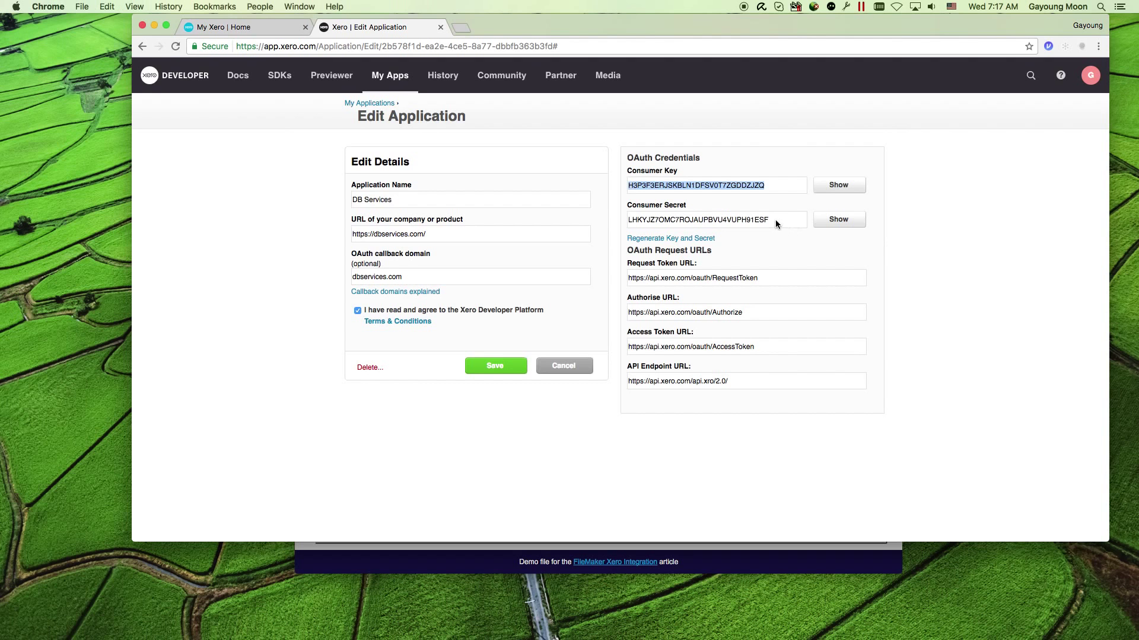
left_click_drag(775, 220, 622, 220)
key("super+c")
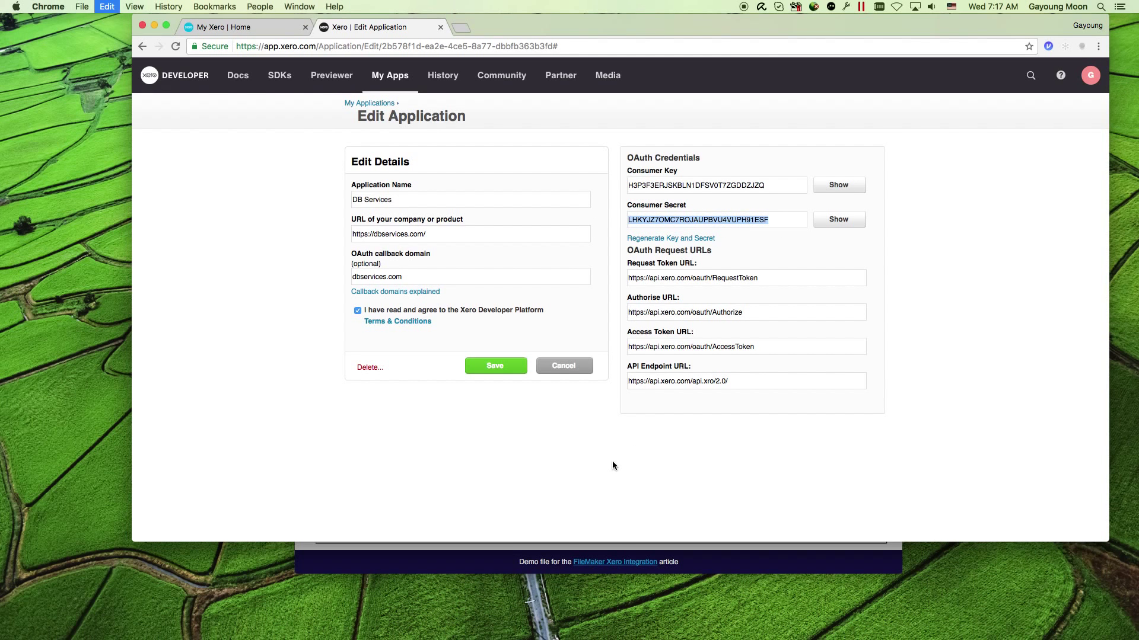
left_click(538, 545)
left_click(703, 353)
key("super+v")
left_click(356, 406)
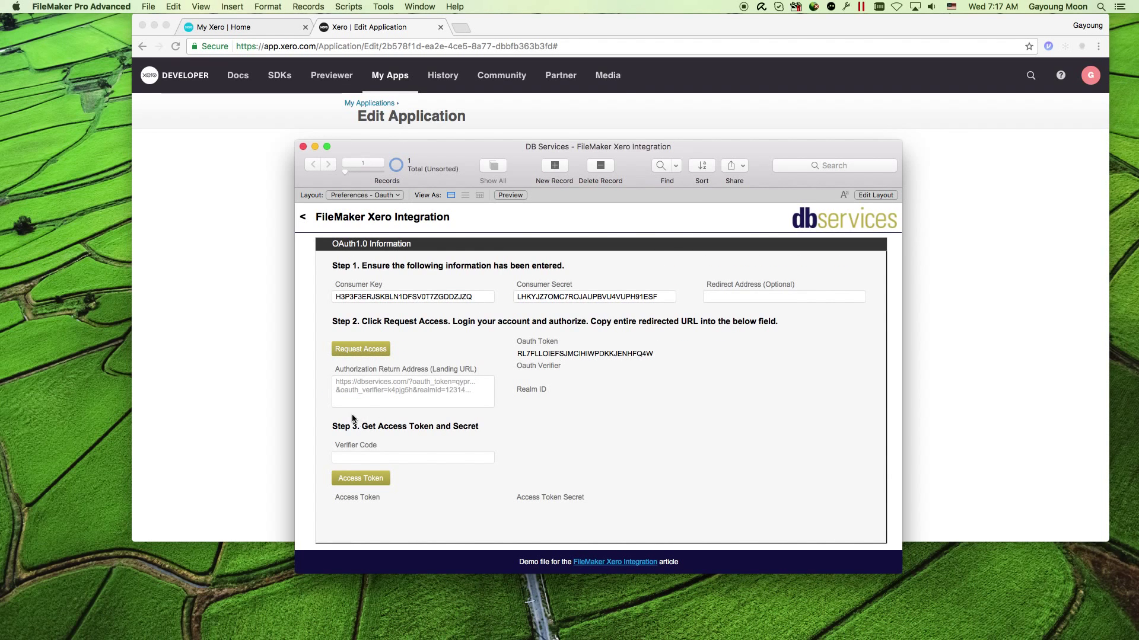
left_click(383, 349)
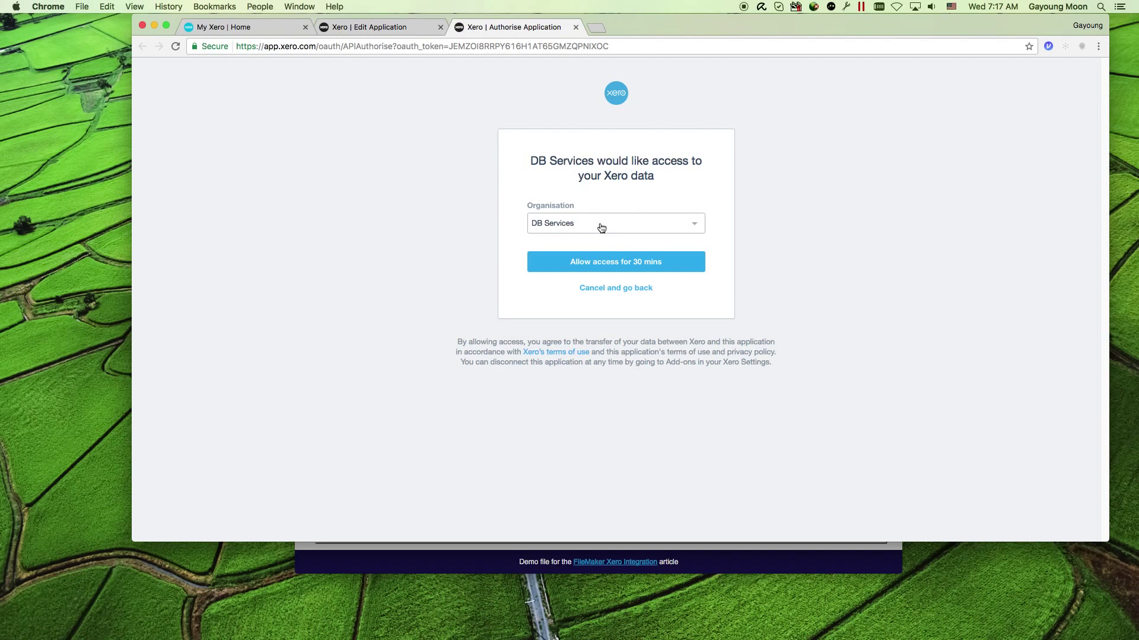
left_click(603, 223)
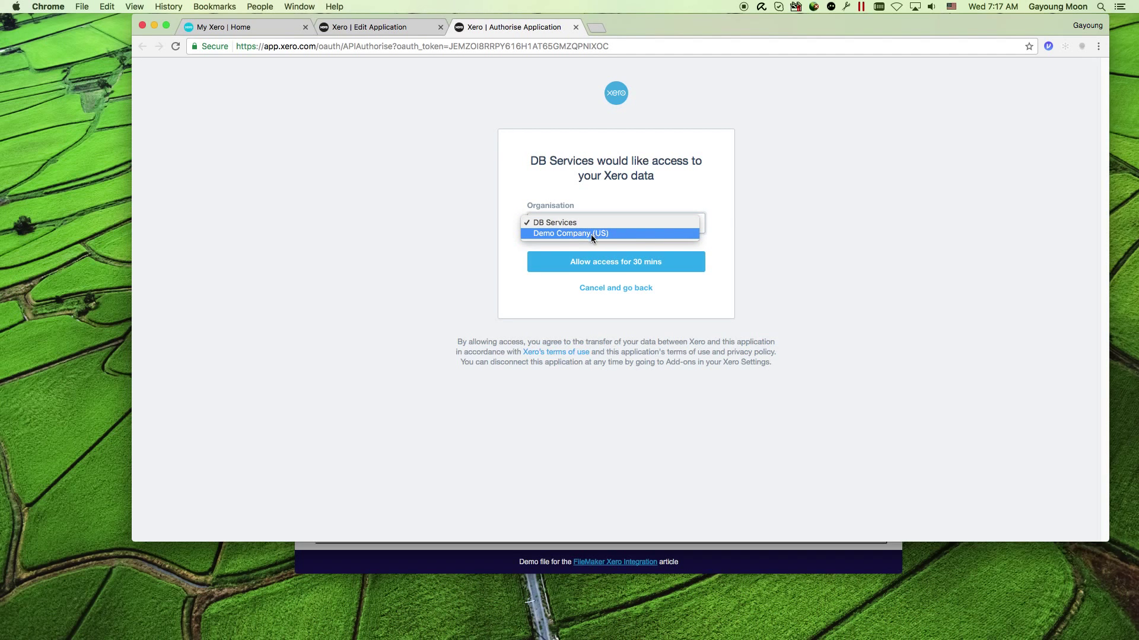
left_click(563, 234)
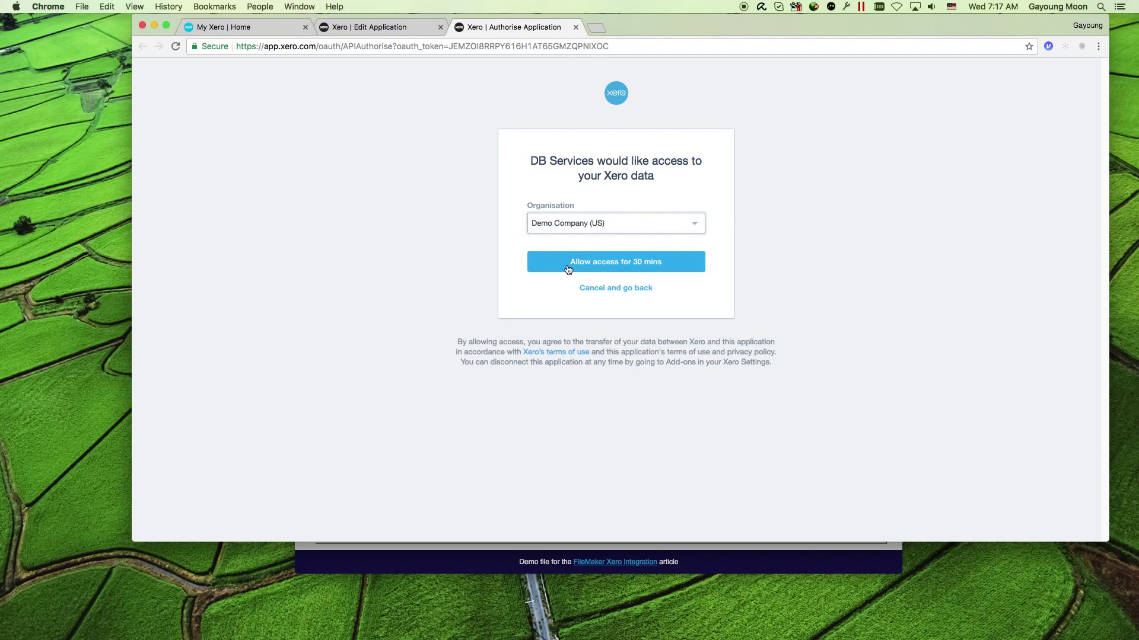
left_click(581, 267)
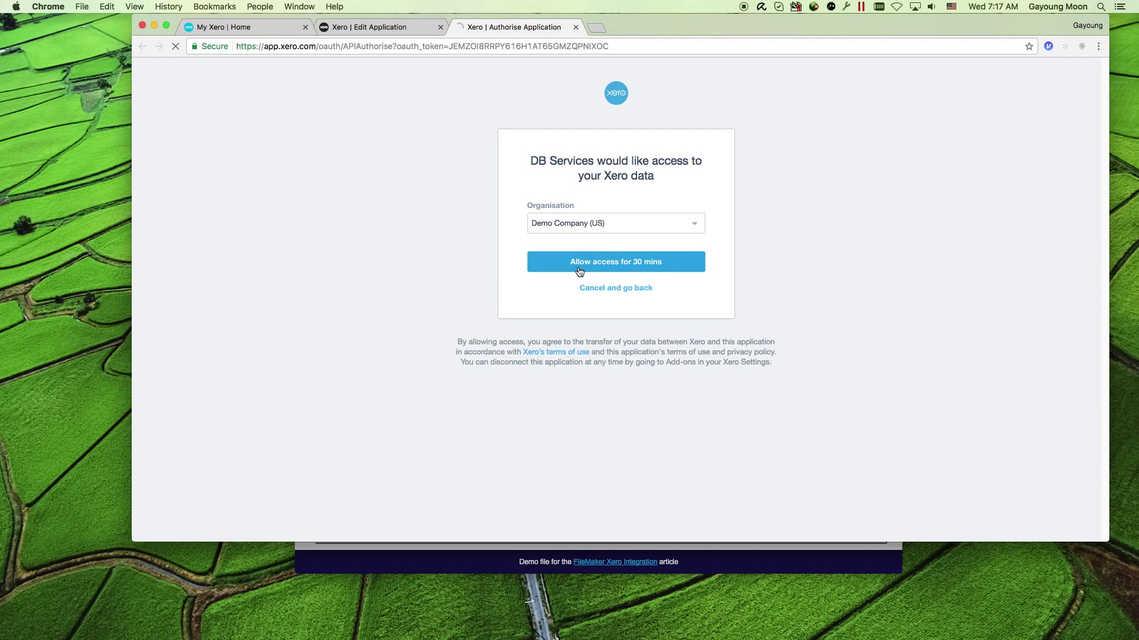
left_click(611, 258)
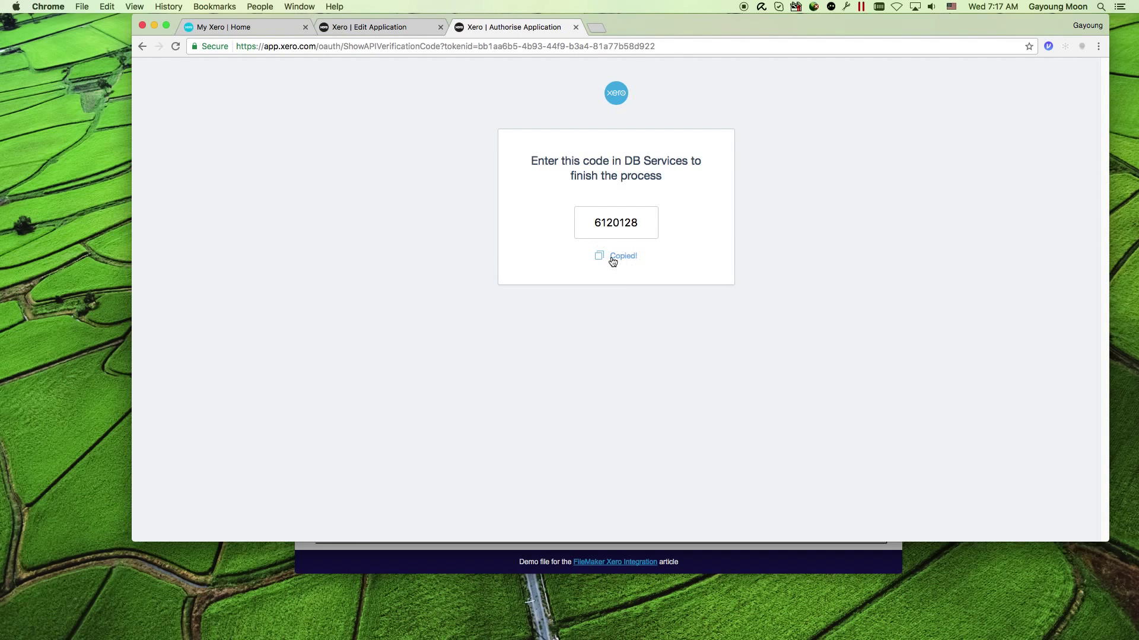
Enter the verifier code, obtain the access token and secret, and continue to customer data entry.
left_click(481, 570)
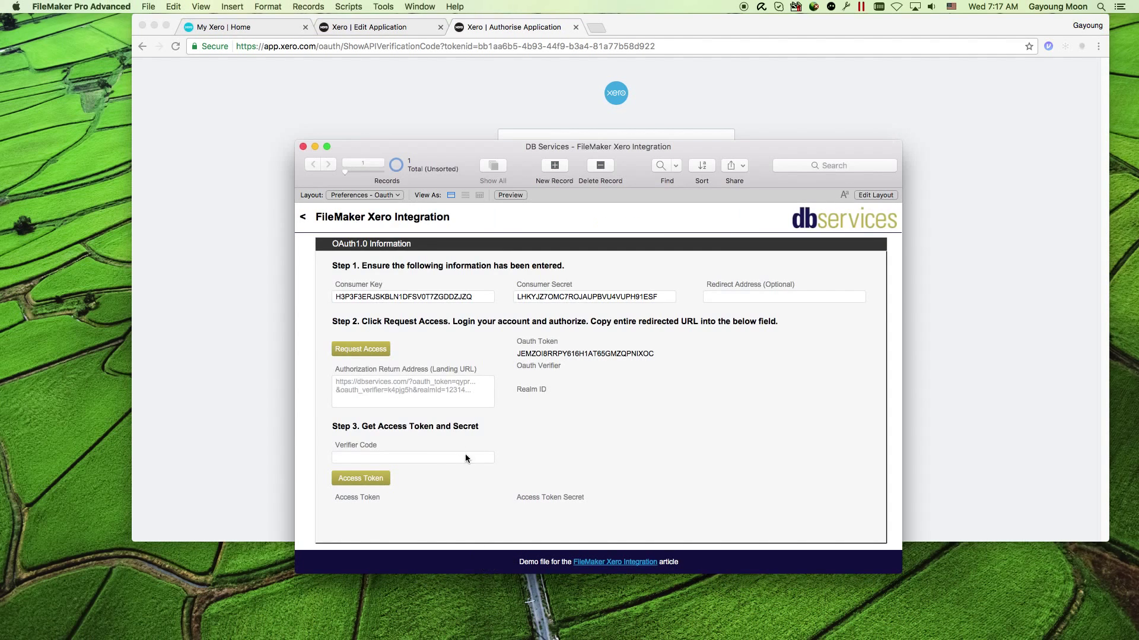
left_click(437, 458)
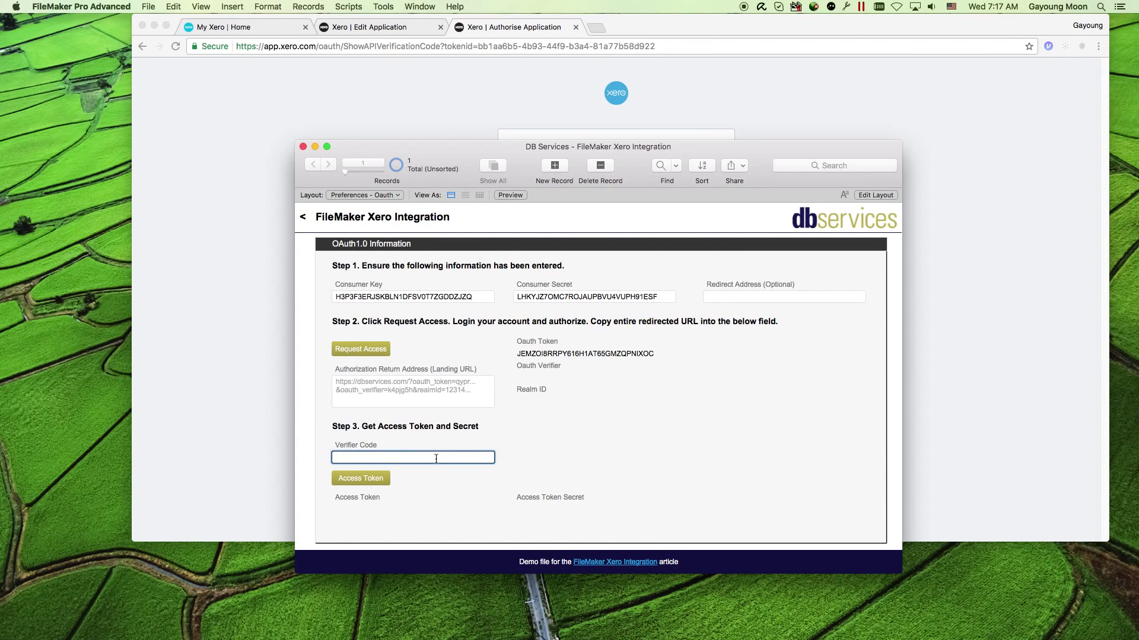
key("super+v")
left_click(360, 480)
left_click(843, 522)
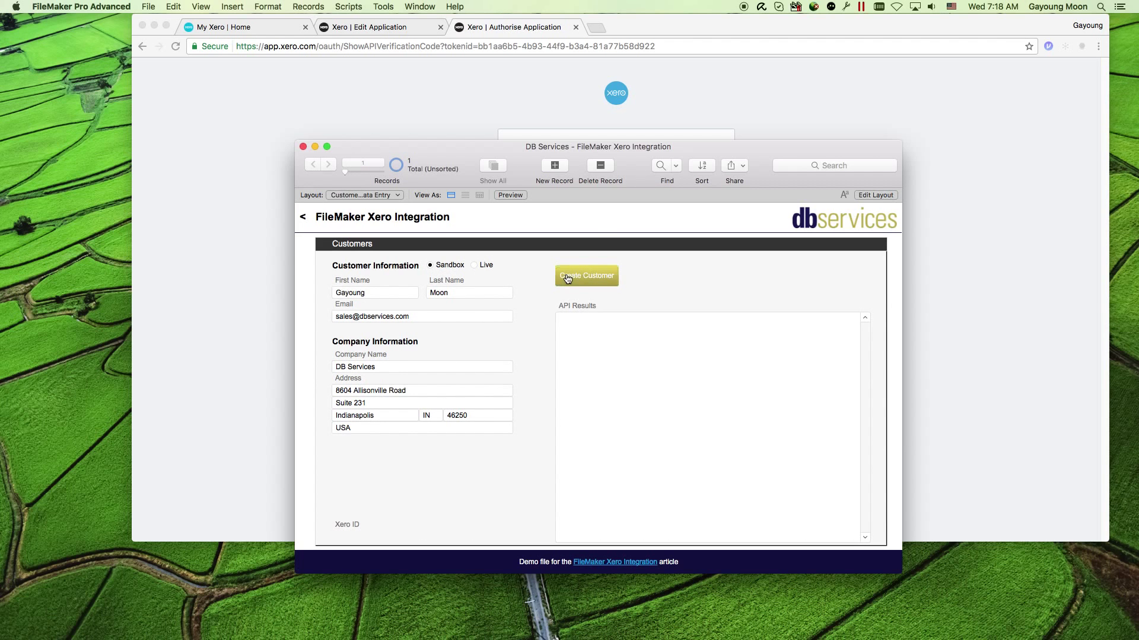
Create the DB Services customer in Xero and read the XML response with status OK and contact ID.
left_click(615, 283)
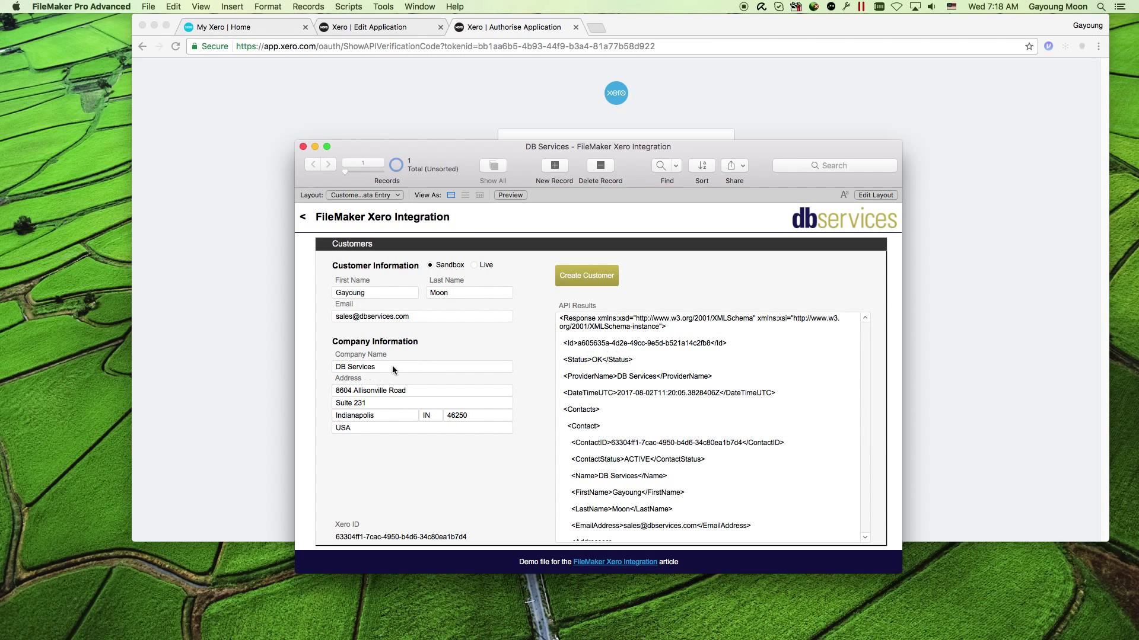
left_click(631, 353)
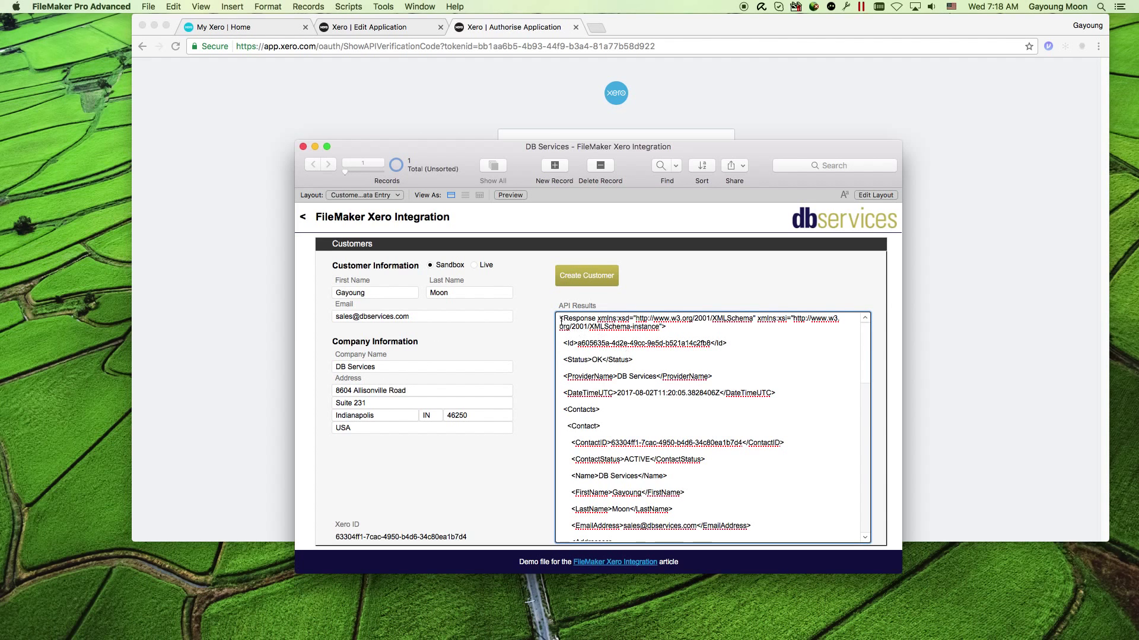
left_click_drag(560, 318, 715, 438)
left_click(697, 426)
scroll(654, 420, "down", 3)
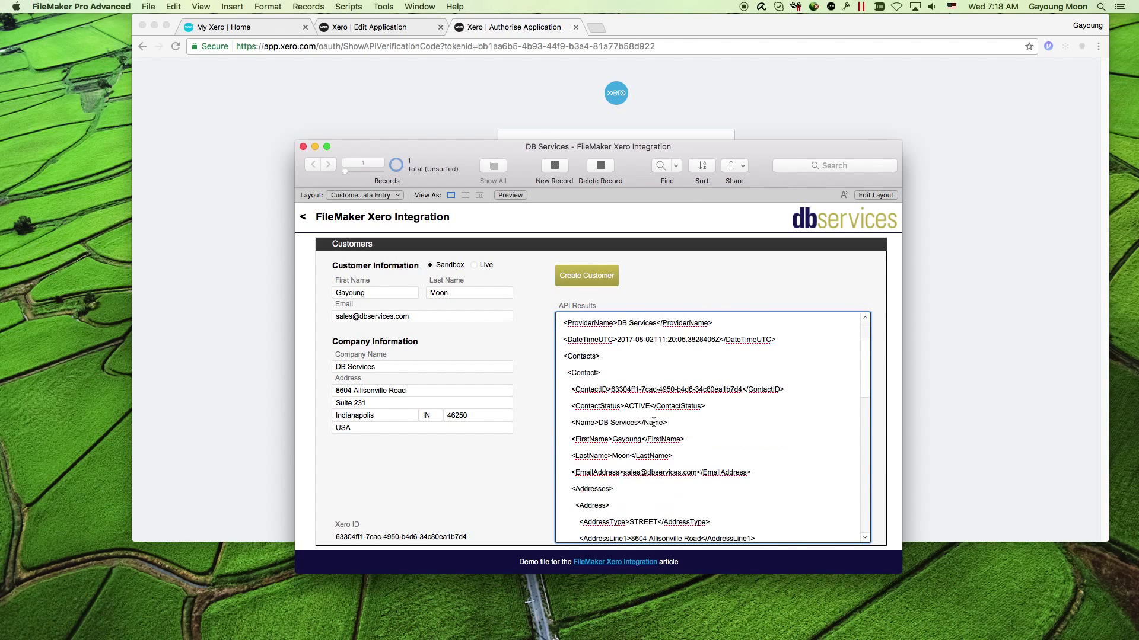
scroll(654, 421, "down", 10)
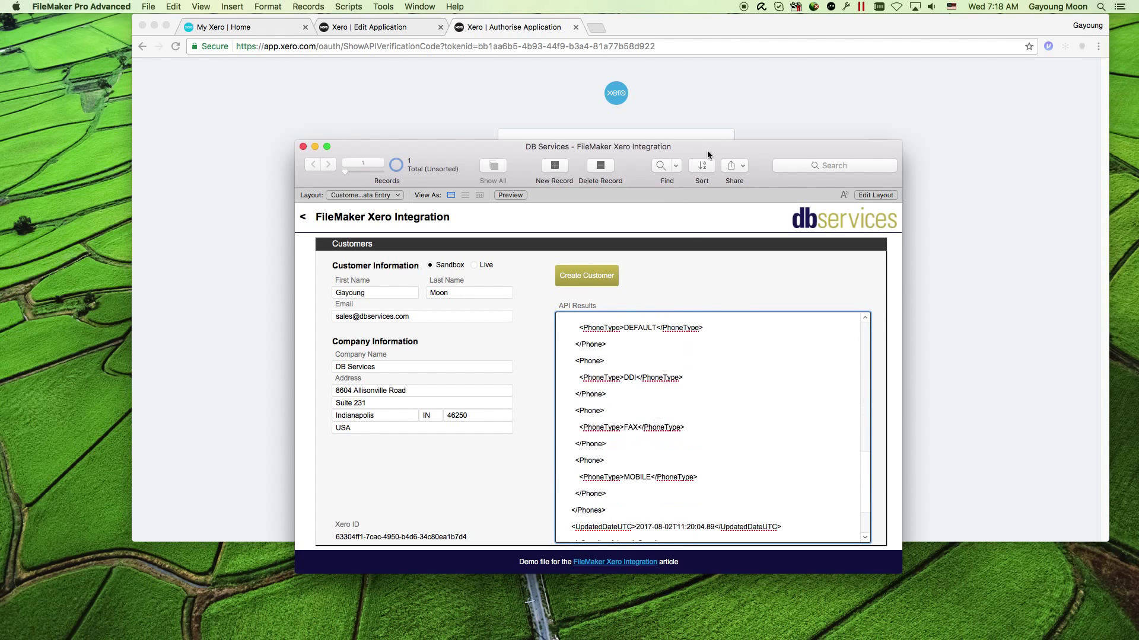
left_click(685, 238)
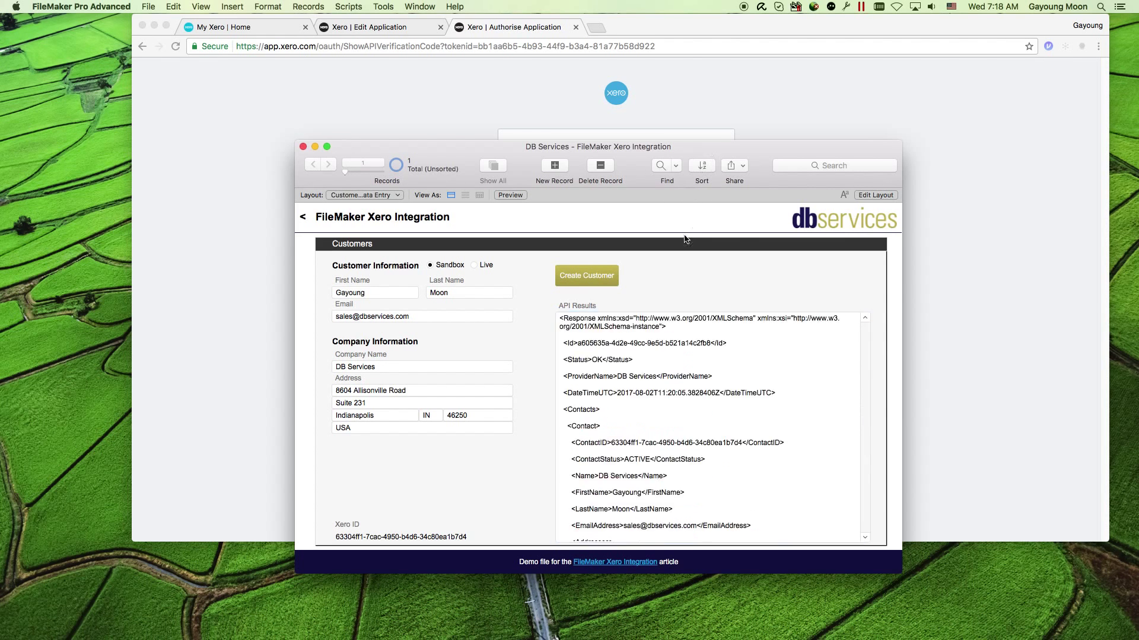
Open the DB Services contact in Demo Company (US)'s Contacts via a 'db services' search.
left_click(256, 31)
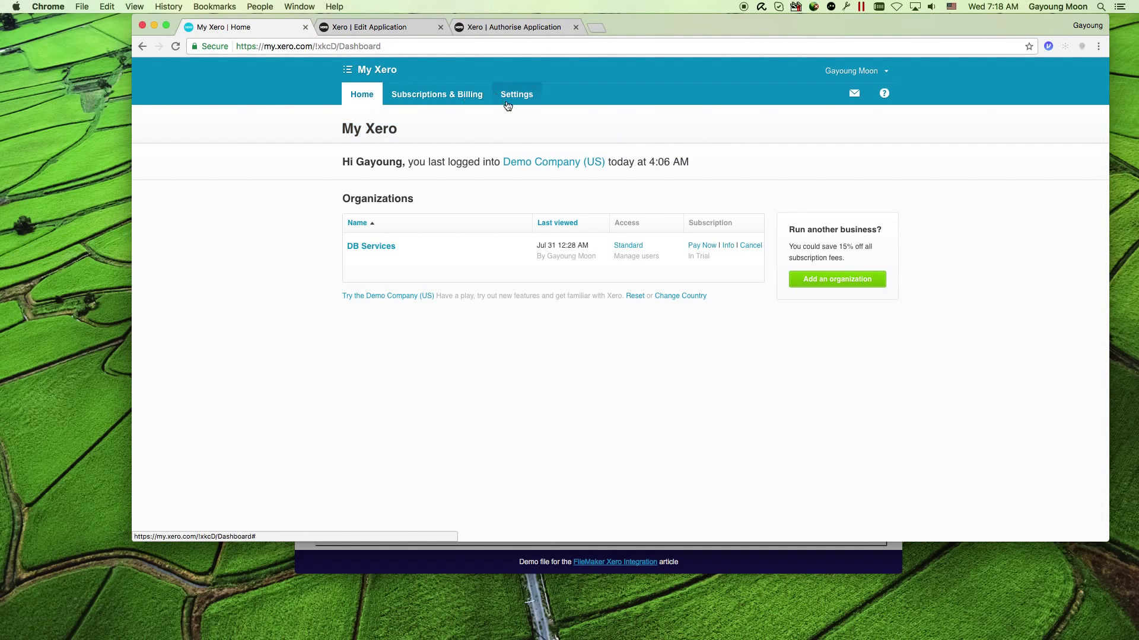
left_click(371, 75)
left_click(380, 152)
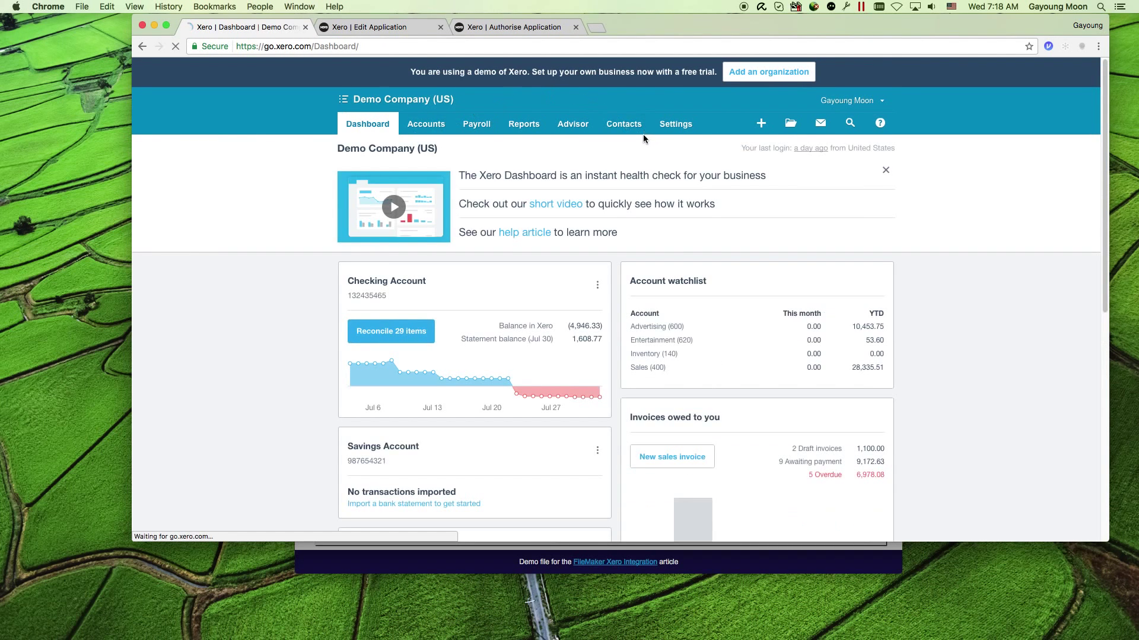
left_click(639, 155)
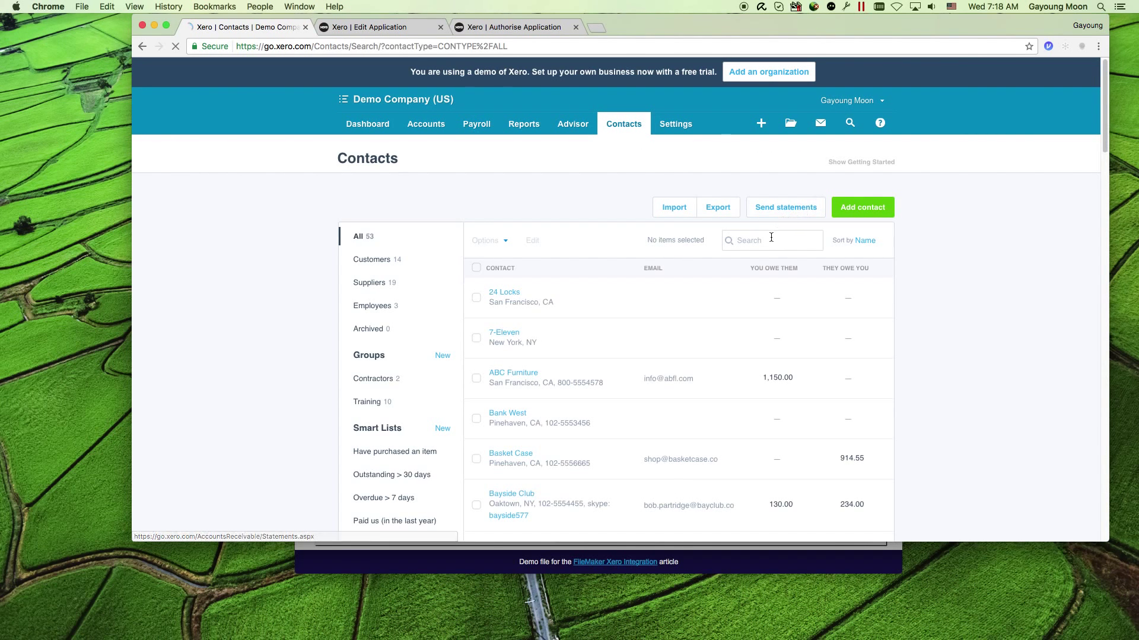
left_click(771, 238)
type("db services")
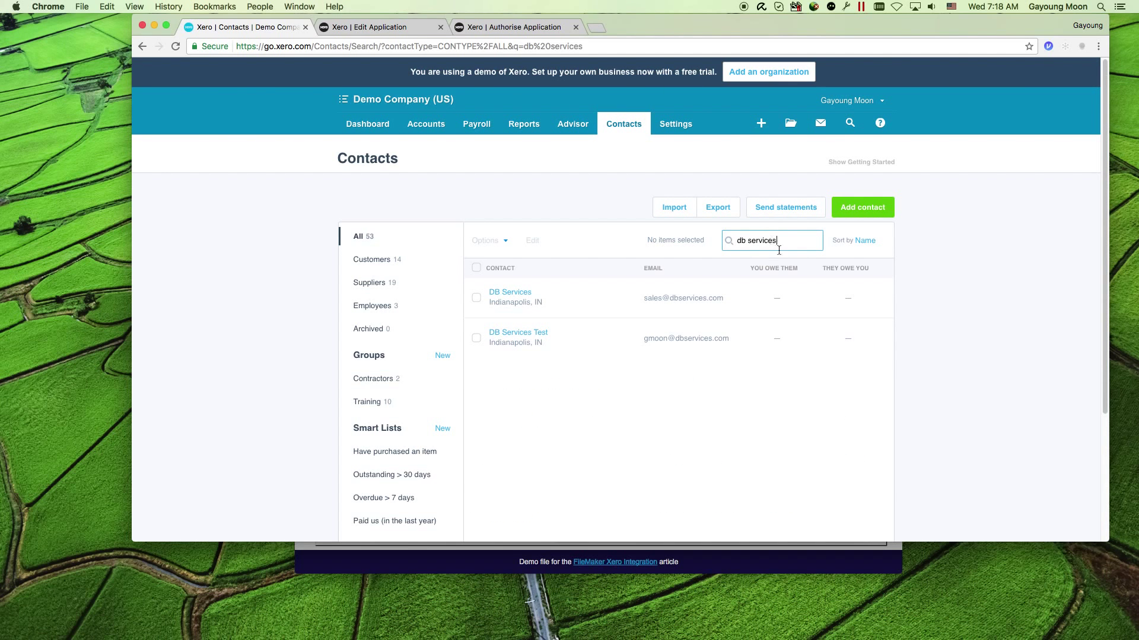
left_click(520, 297)
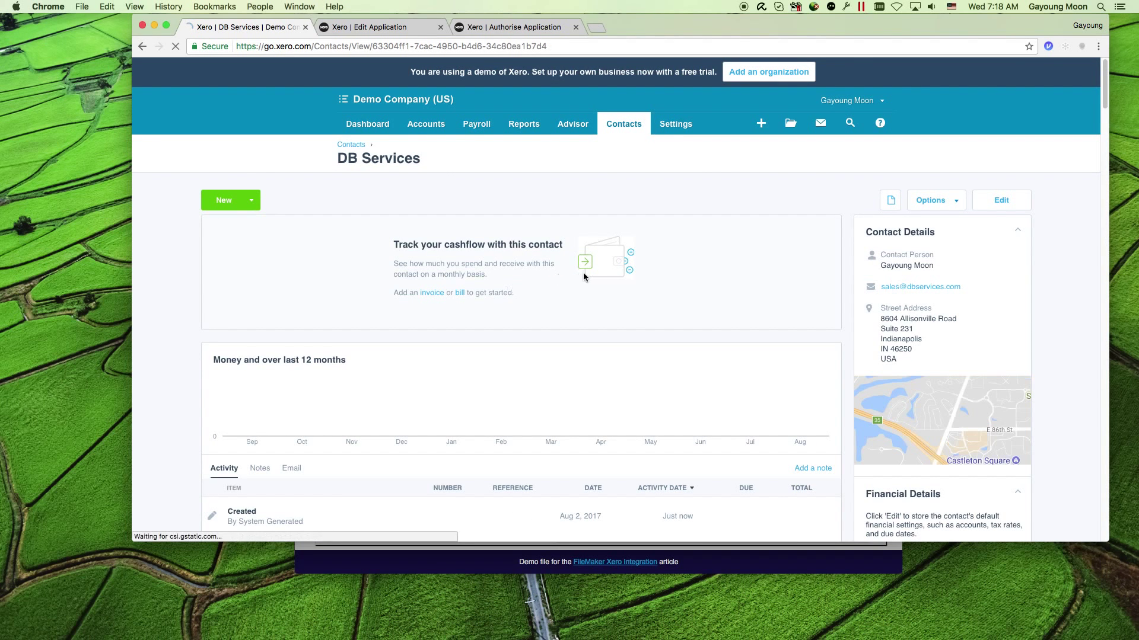
scroll(604, 322, "down", 2)
scroll(603, 320, "down", 1)
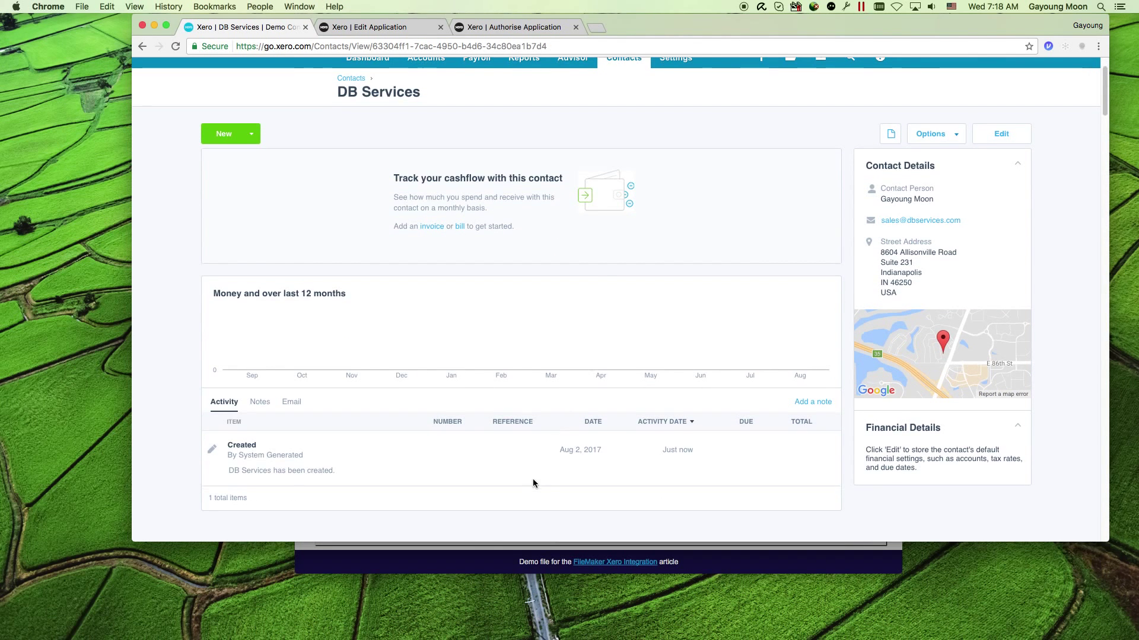
left_click(450, 558)
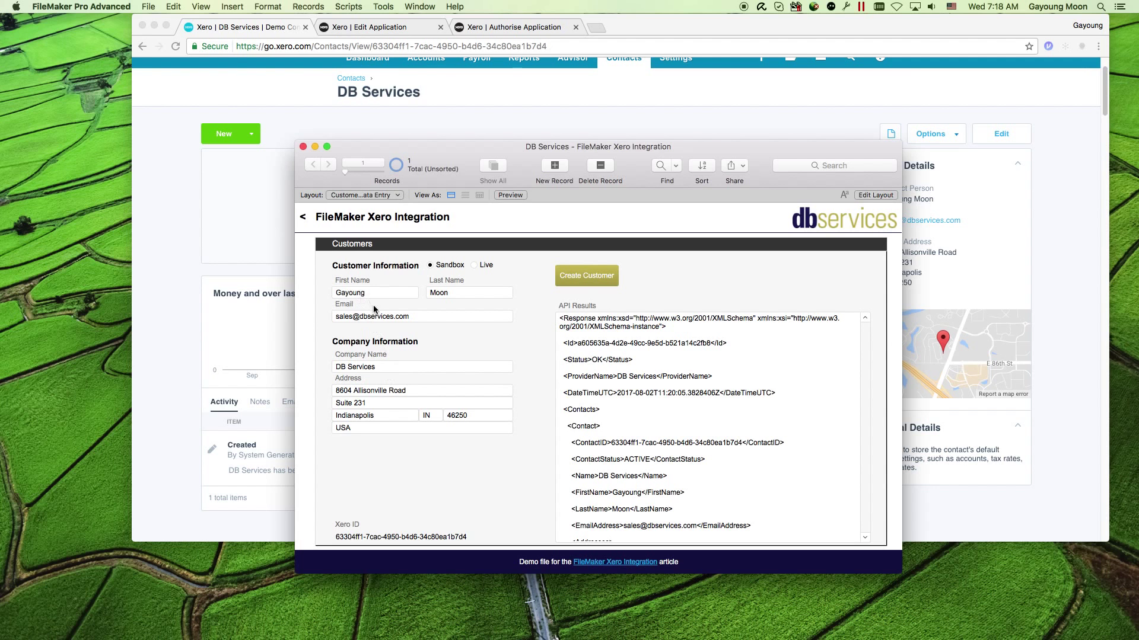
left_click(352, 318)
double_click(352, 318)
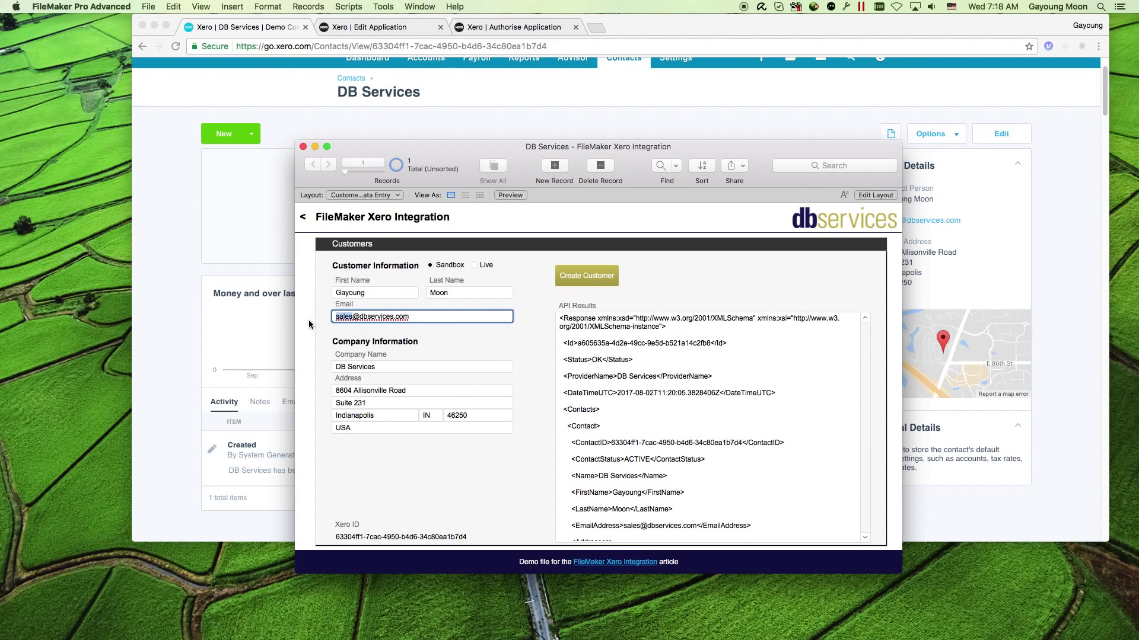
left_click(310, 323)
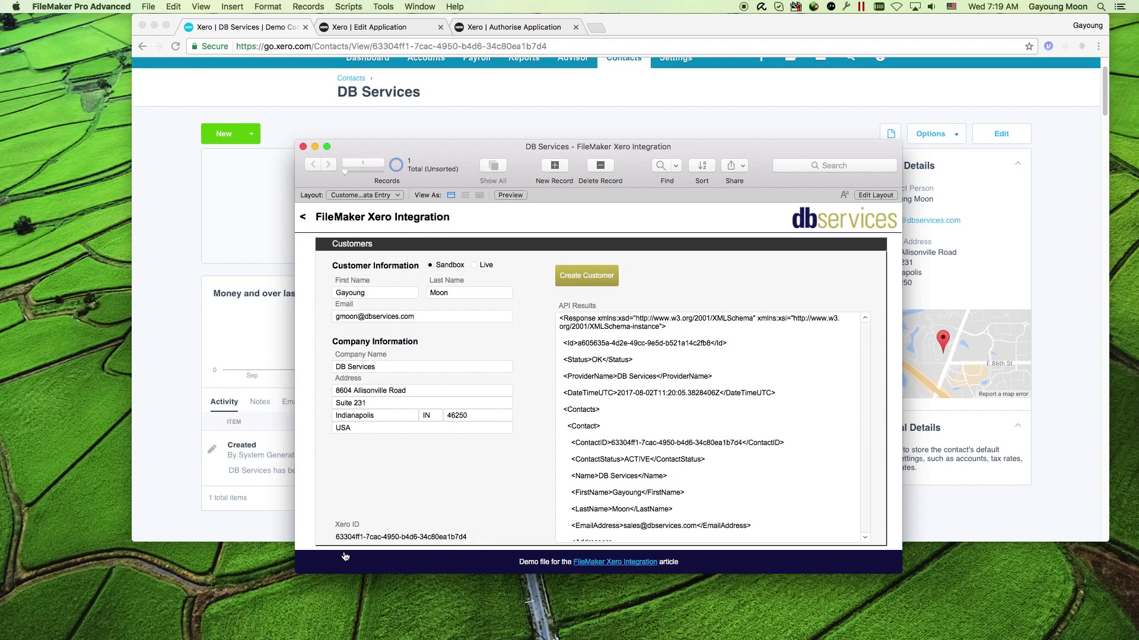
left_click(582, 280)
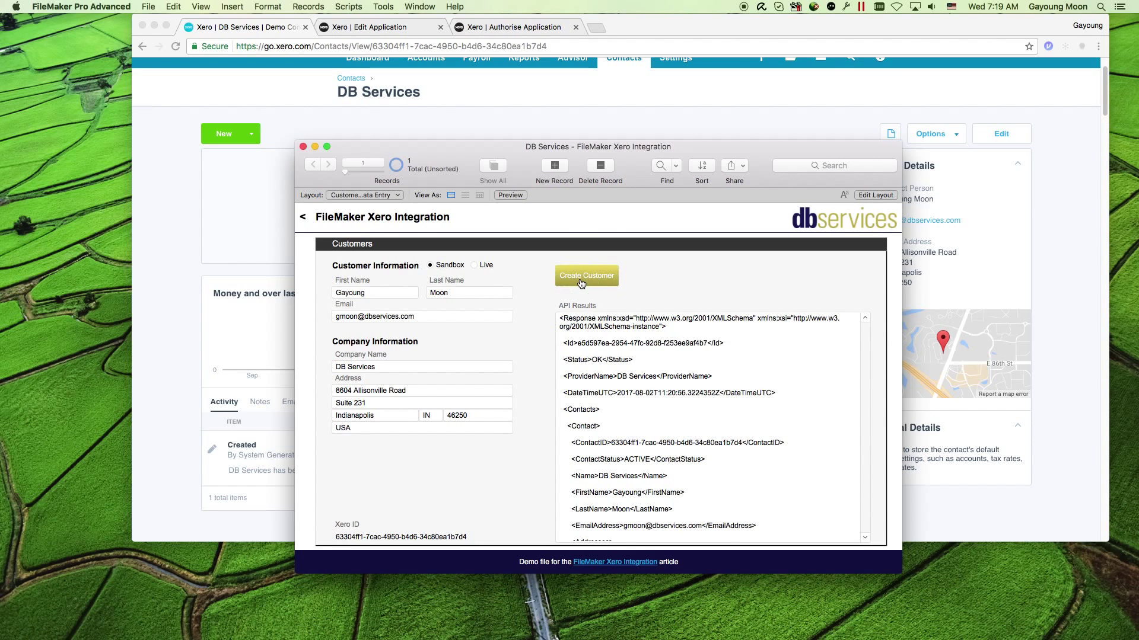
left_click(670, 105)
key("super+r")
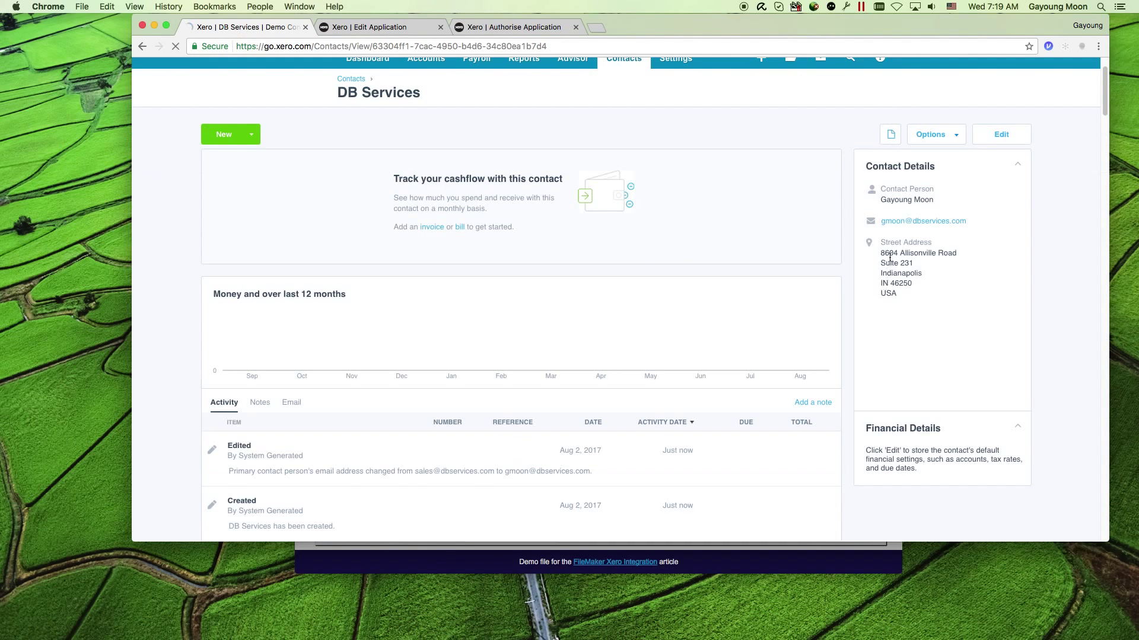
left_click_drag(970, 221, 832, 225)
left_click(986, 242)
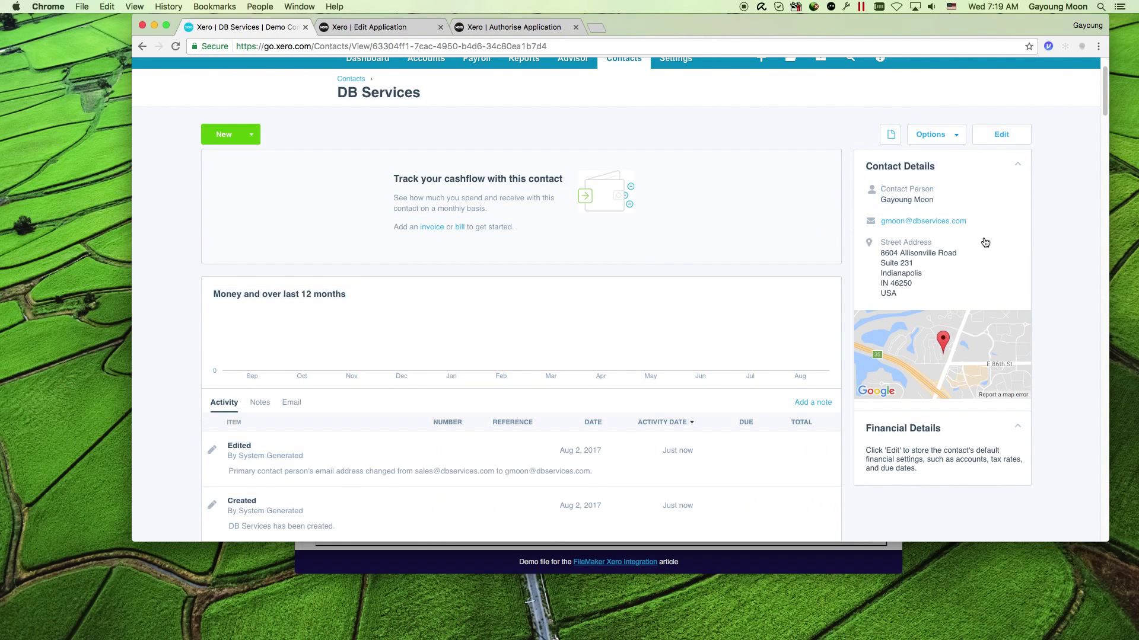
key("super+Tab")
scroll(198, 446, "up", 3)
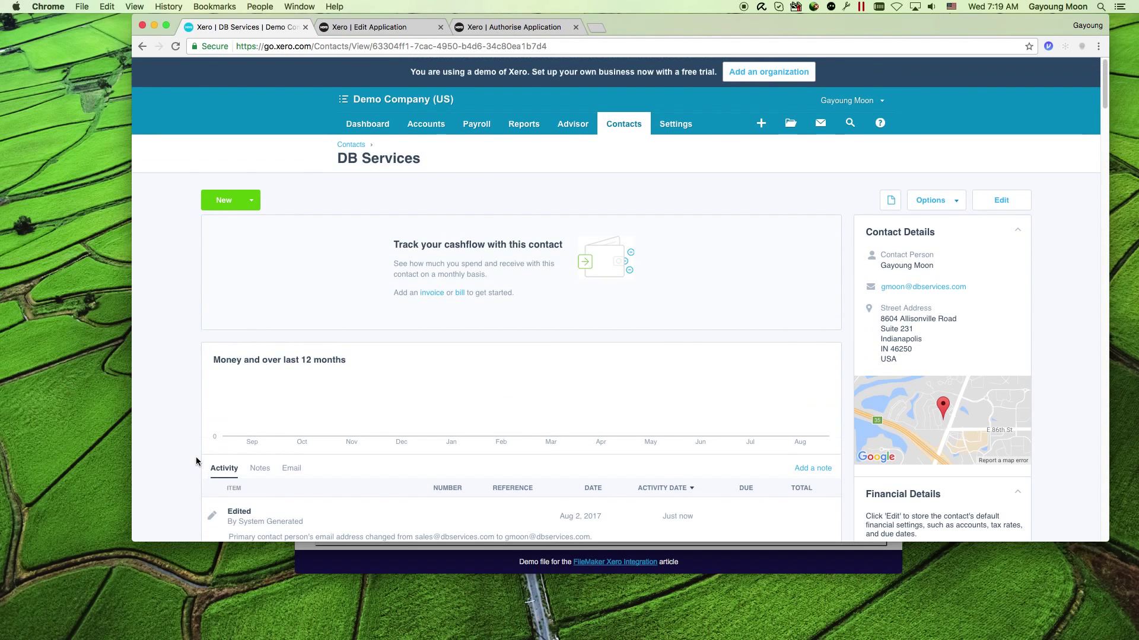
scroll(197, 461, "down", 1)
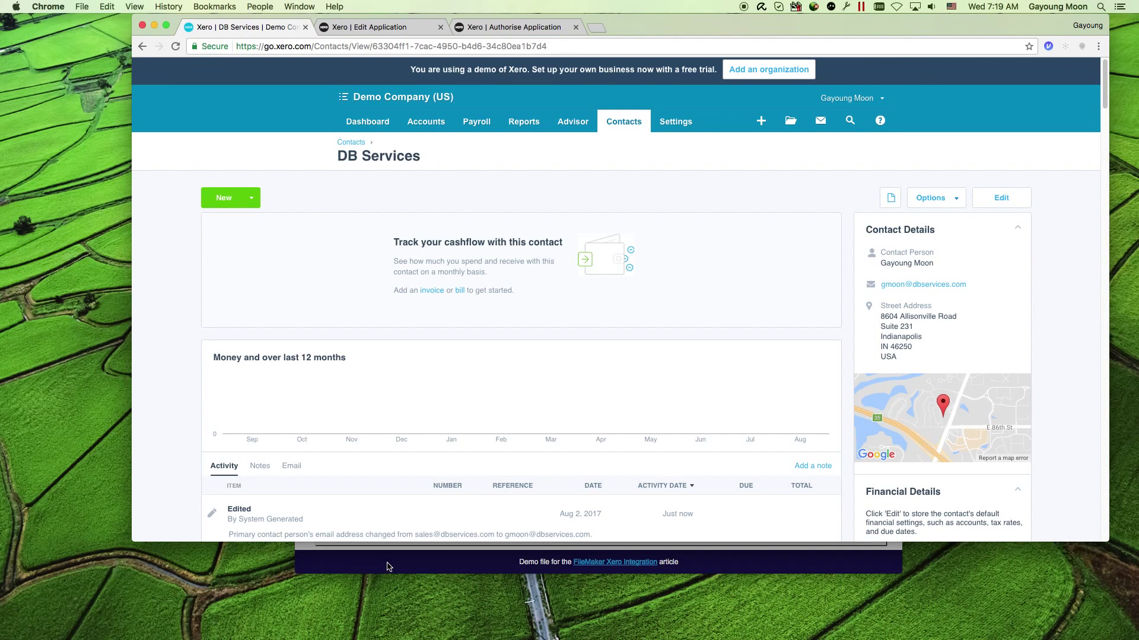
Read further down the API response, then bring up the Script Workspace with the Startup script.
left_click(387, 567)
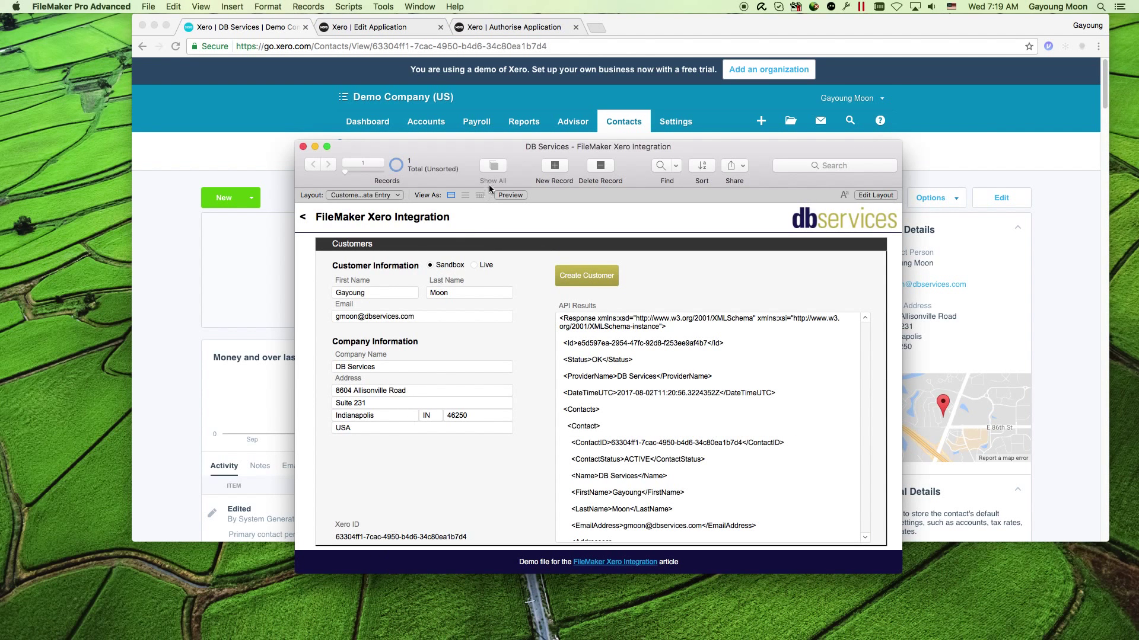
left_click(665, 497)
scroll(665, 502, "down", 5)
scroll(666, 506, "up", 5)
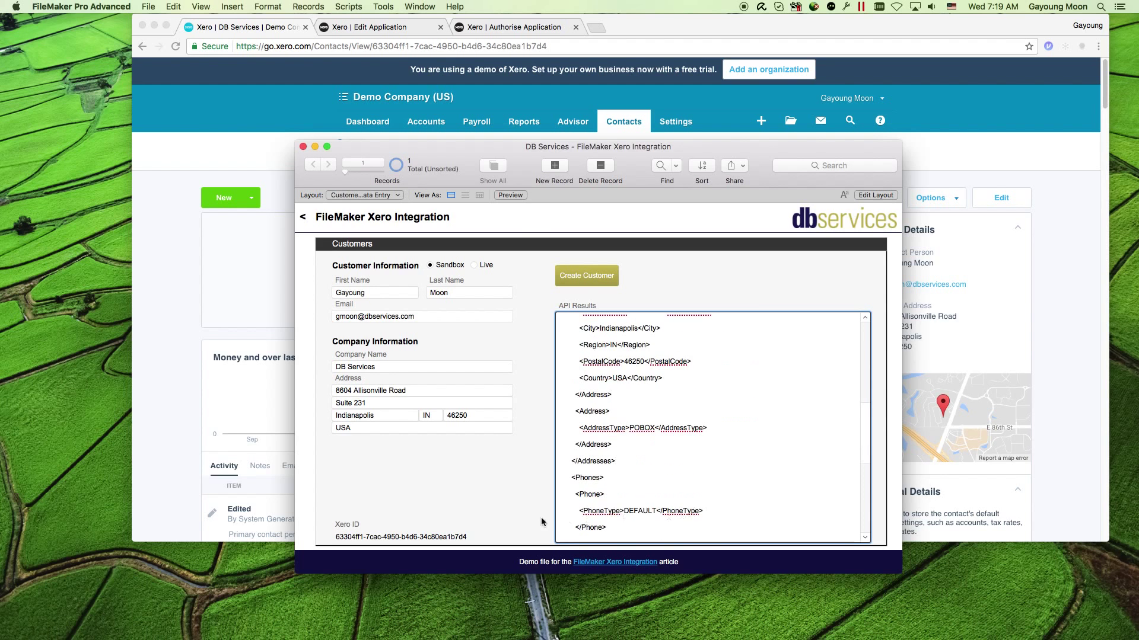
left_click(517, 518)
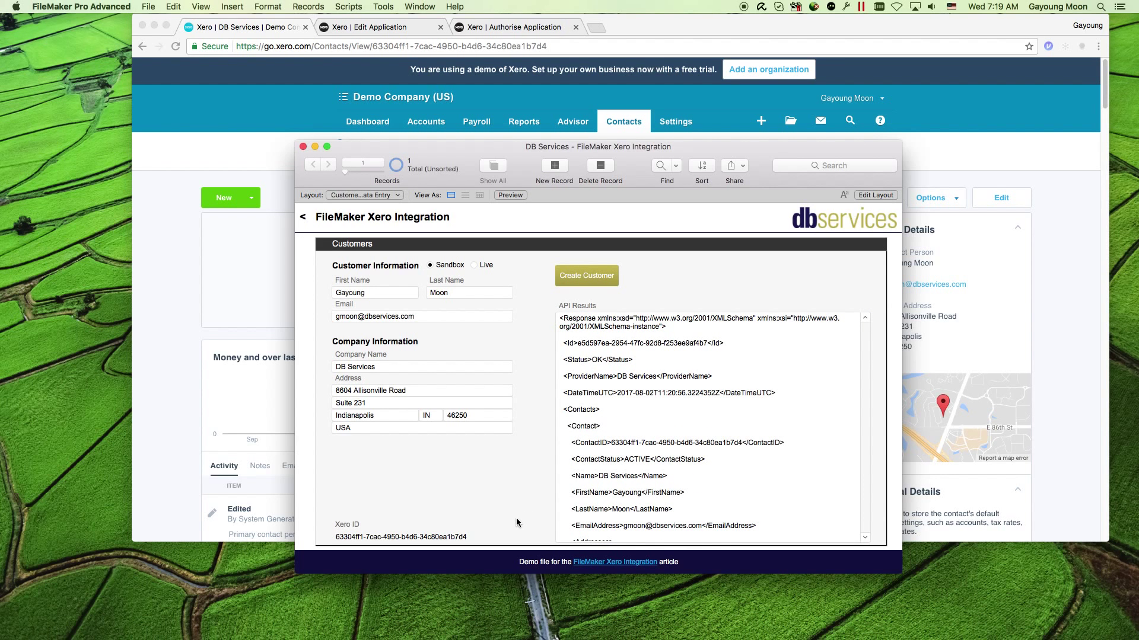
key("super+shift+s")
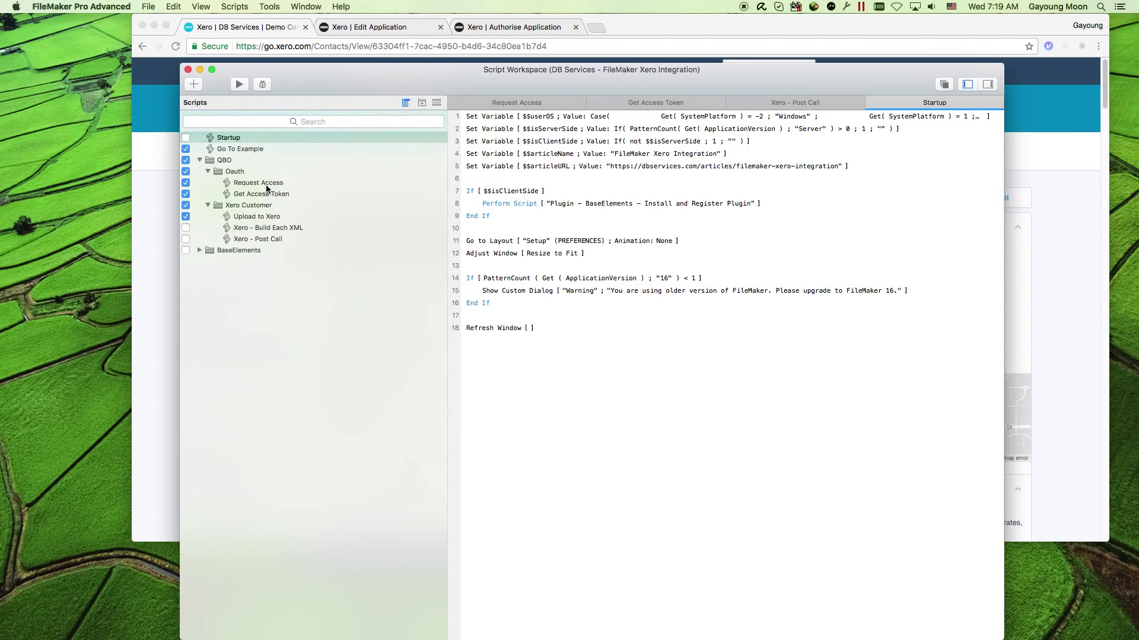
Review the Upload to Xero script's post-error step, then the Xero - Build Each XML and Request Access scripts.
left_click(256, 216)
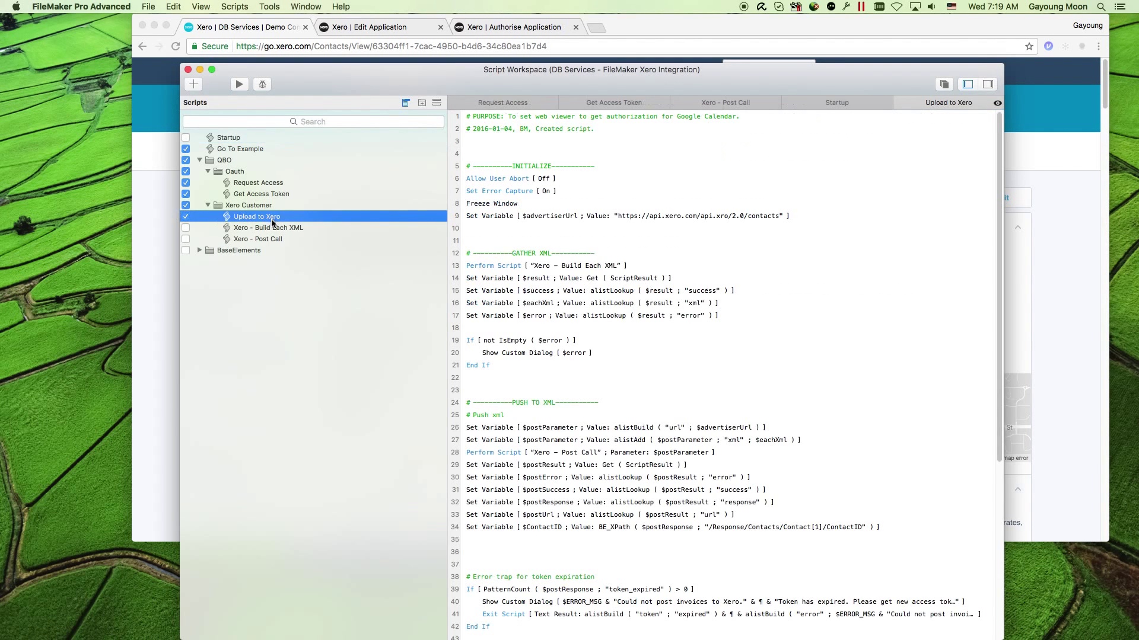
scroll(663, 339, "down", 5)
scroll(663, 343, "down", 4)
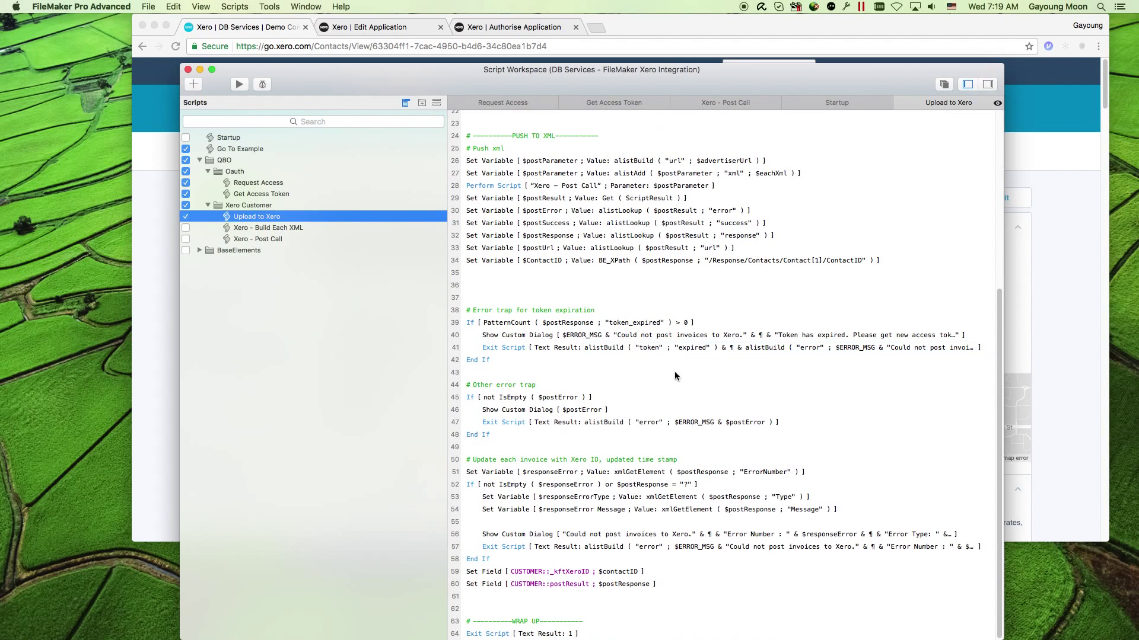
left_click(632, 408)
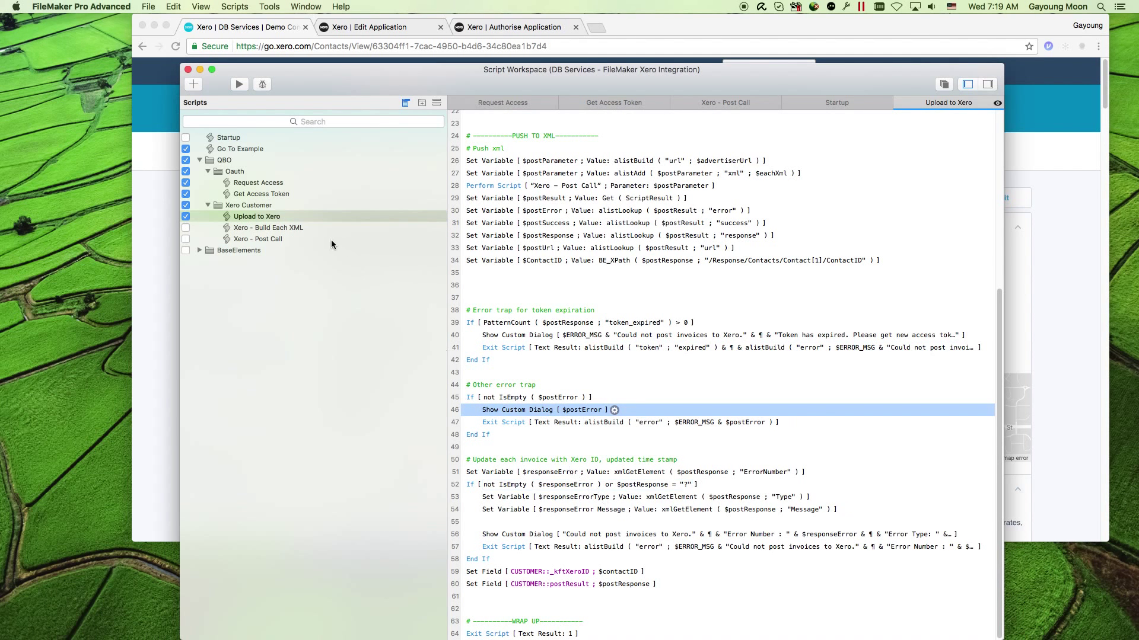
left_click(302, 227)
left_click(267, 183)
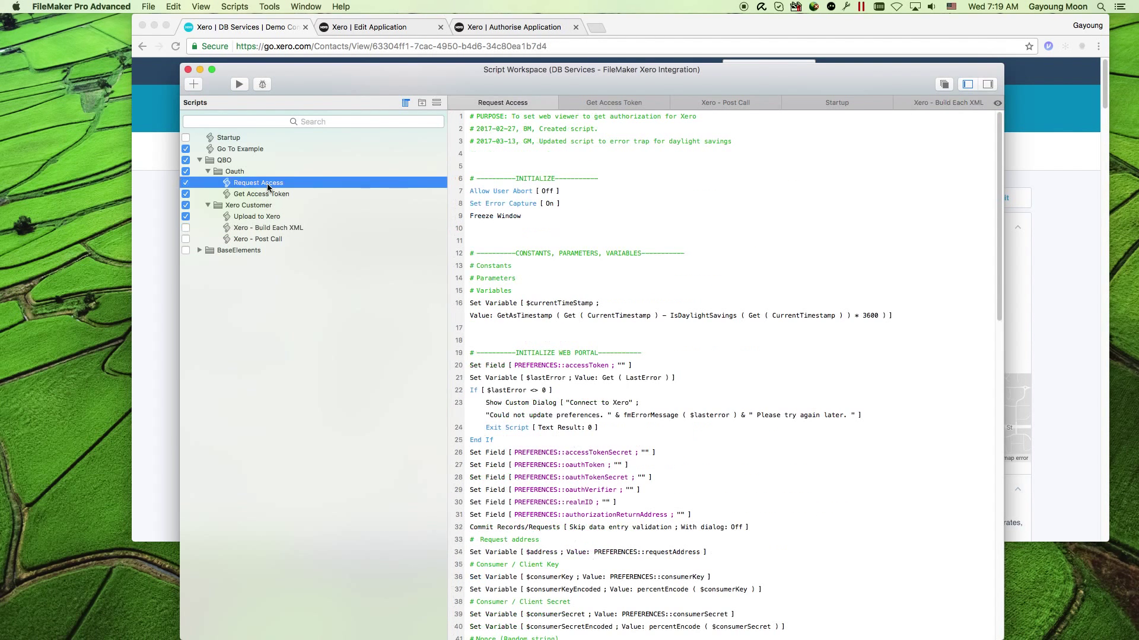